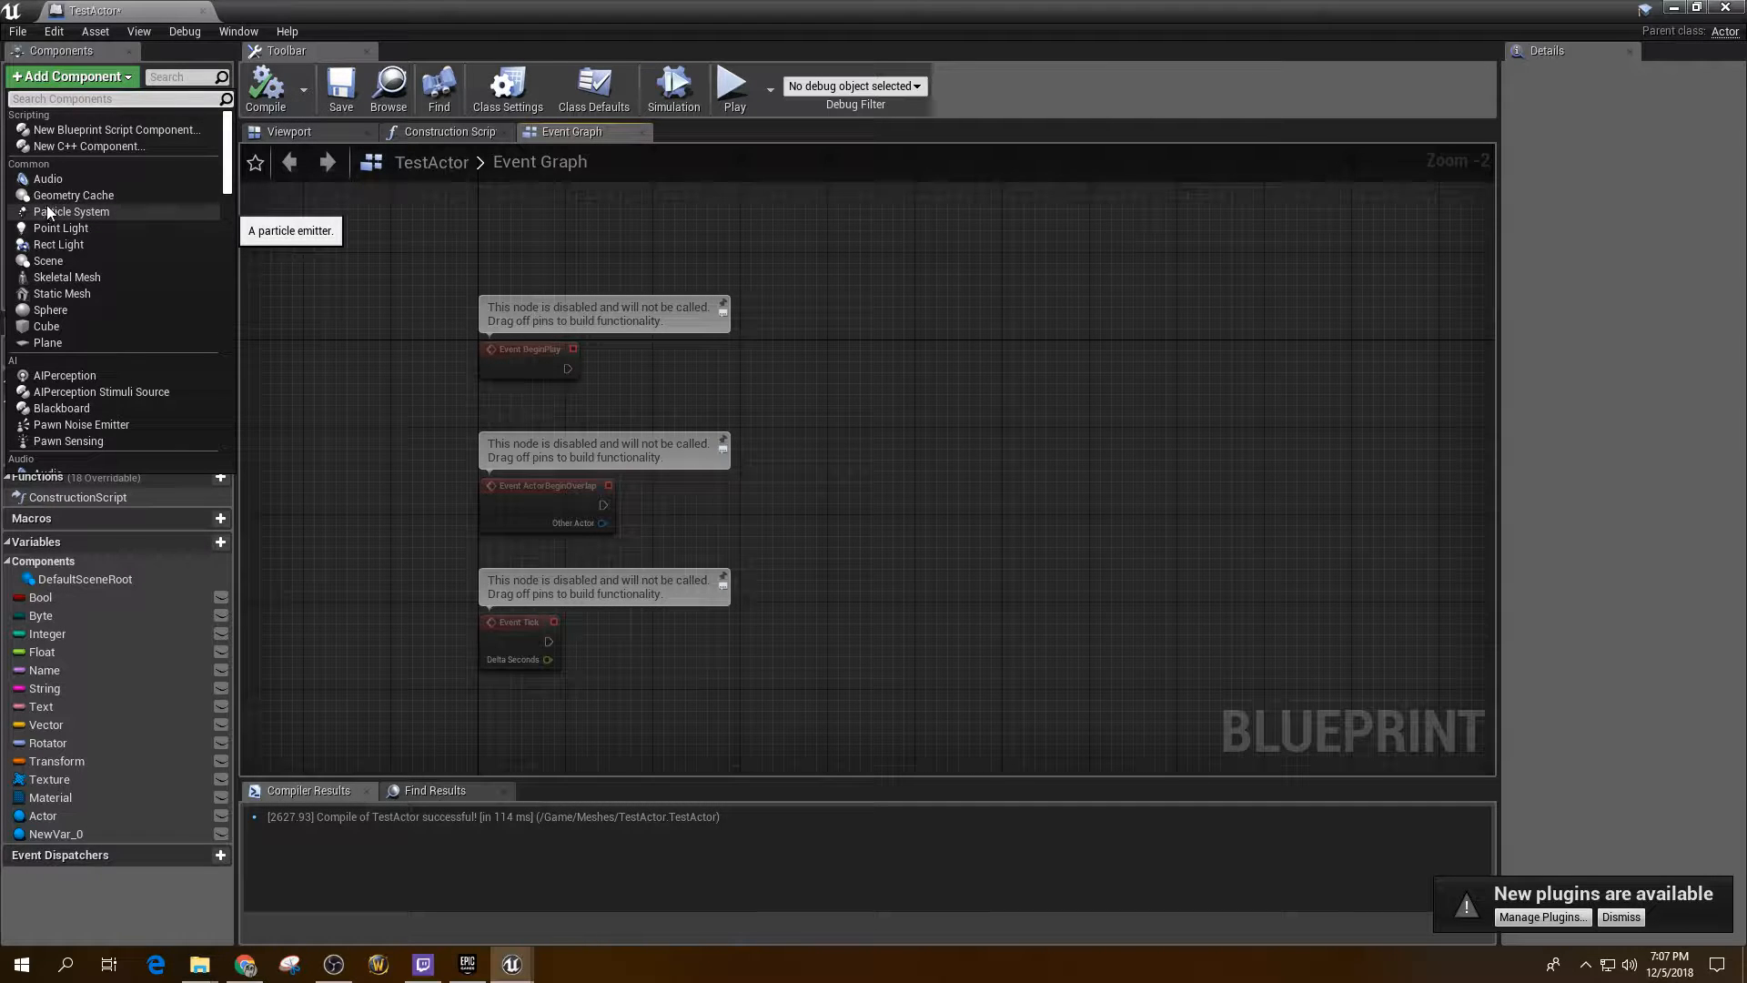
# Add a Cube component to the TestActor blueprint and display it in the 3D viewport.
pyautogui.click(128, 84)
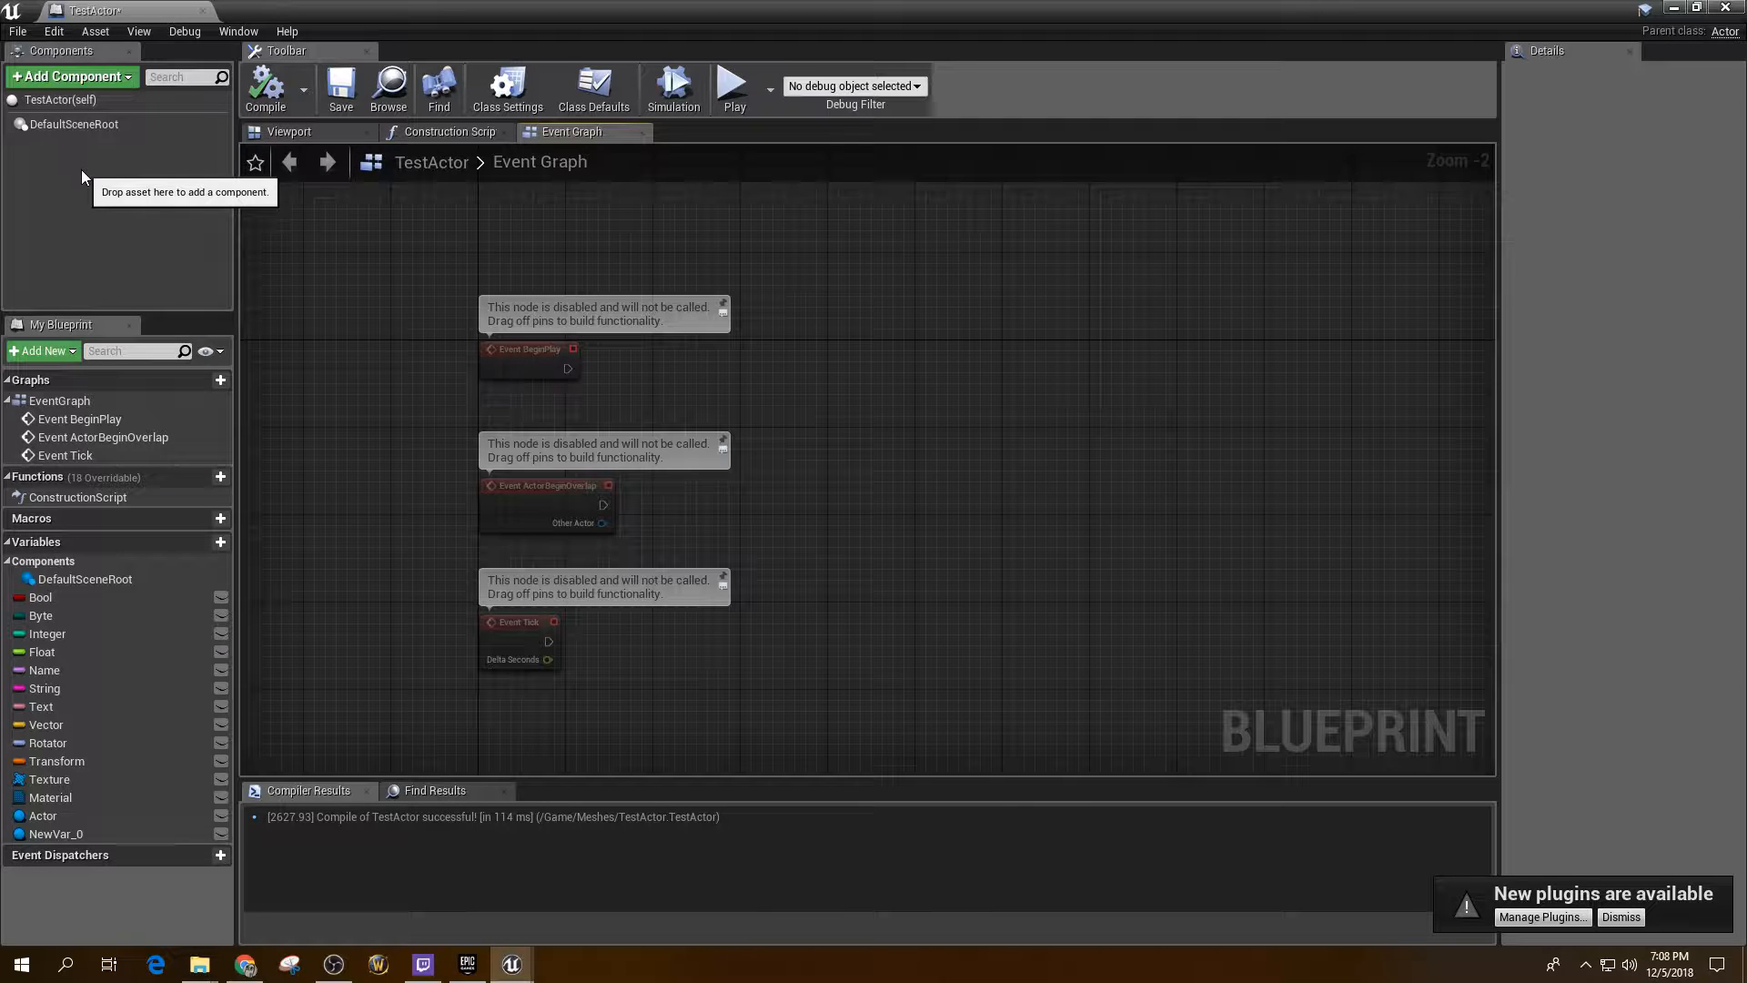
pyautogui.click(117, 82)
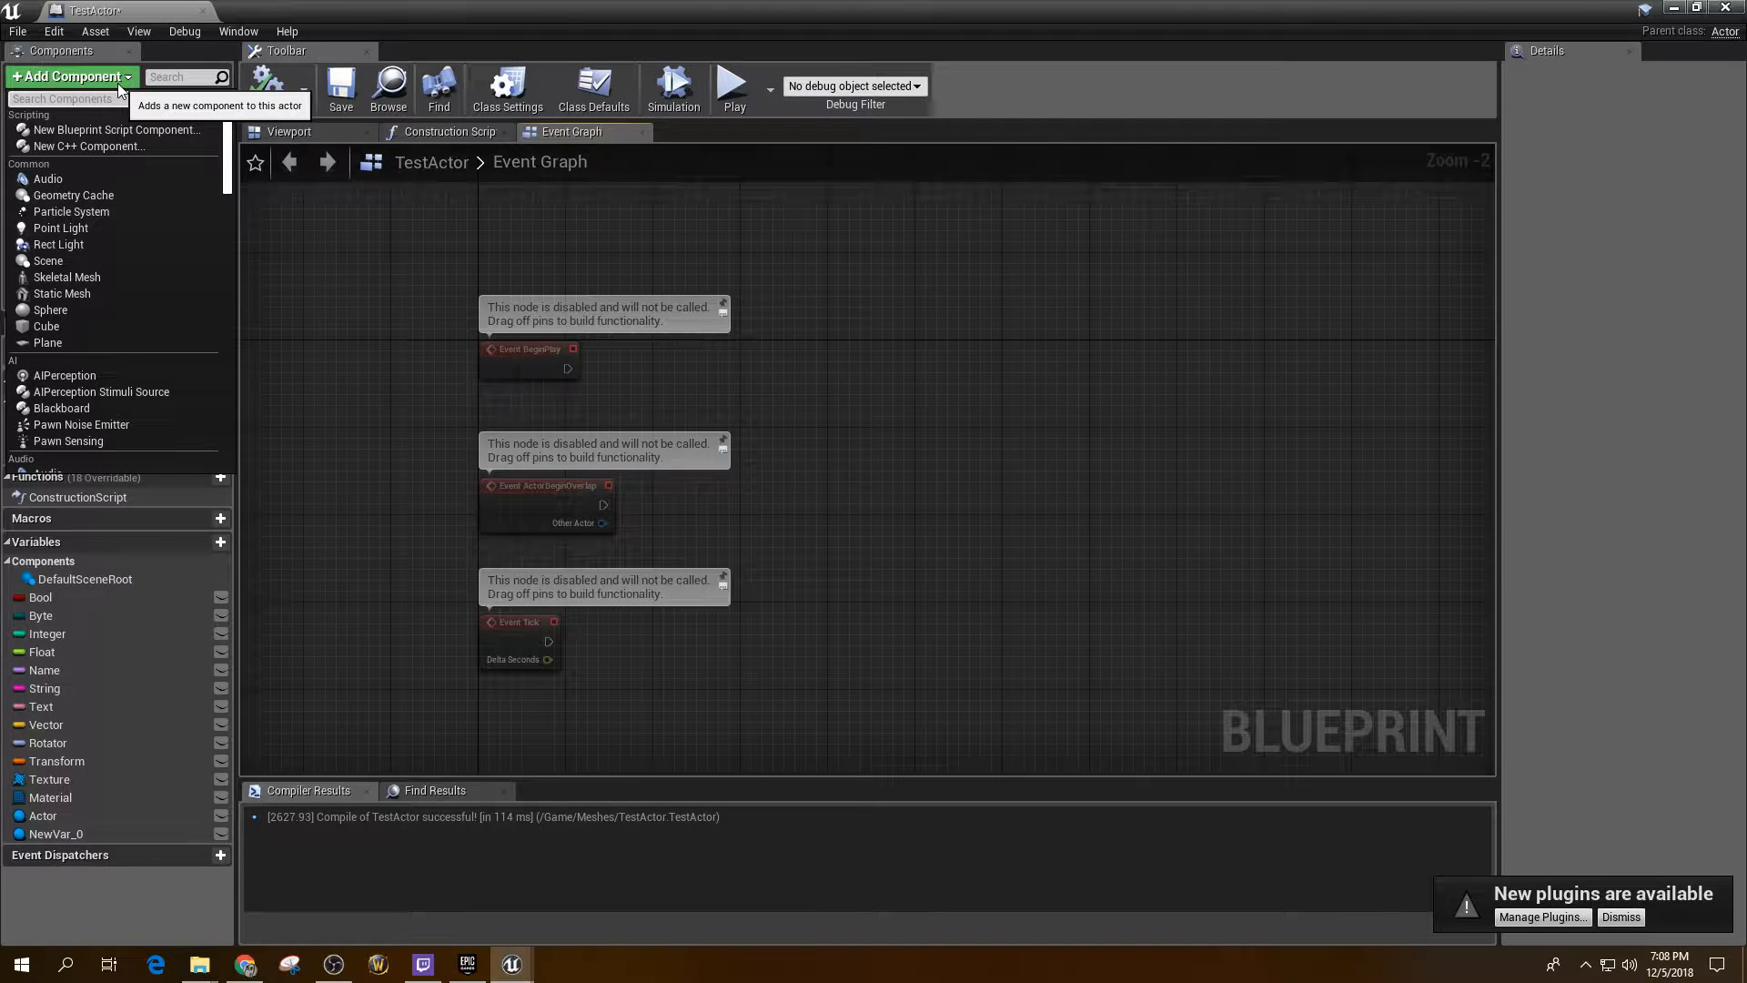
pyautogui.click(64, 325)
pyautogui.click(309, 132)
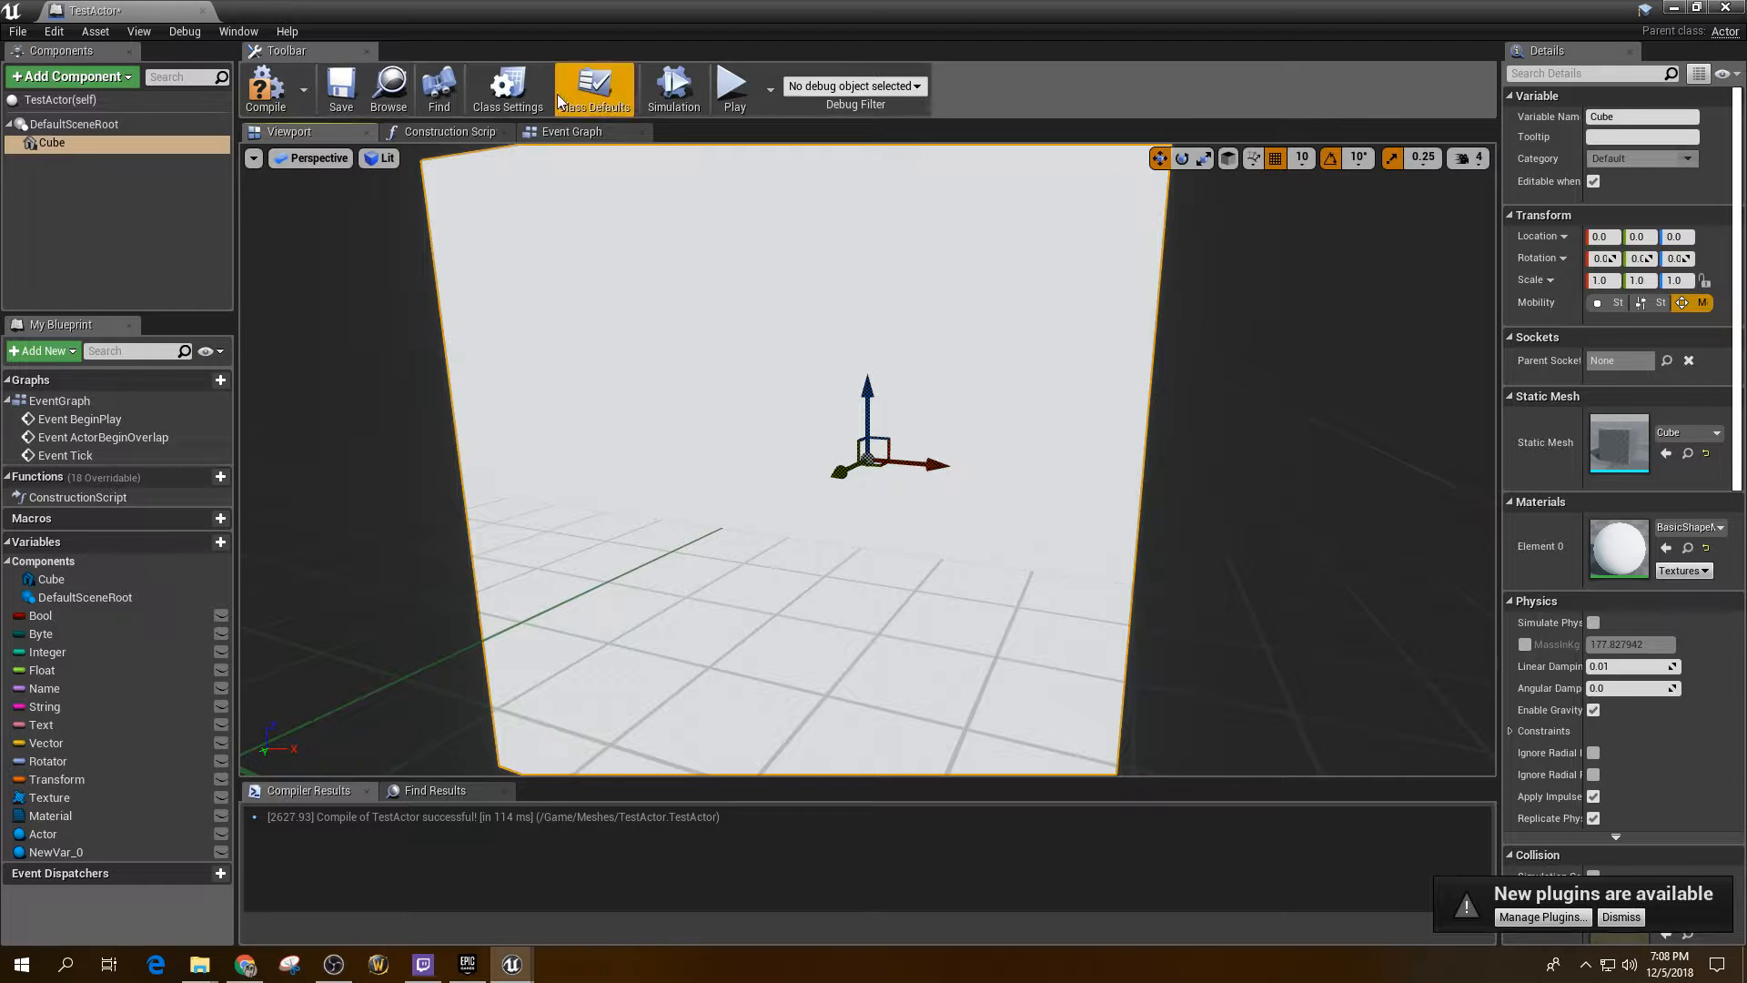
# Examine the cube's shape from several angles and distances in the viewport.
pyautogui.moveTo(676, 390); pyautogui.dragTo(1046, 363, button='right')
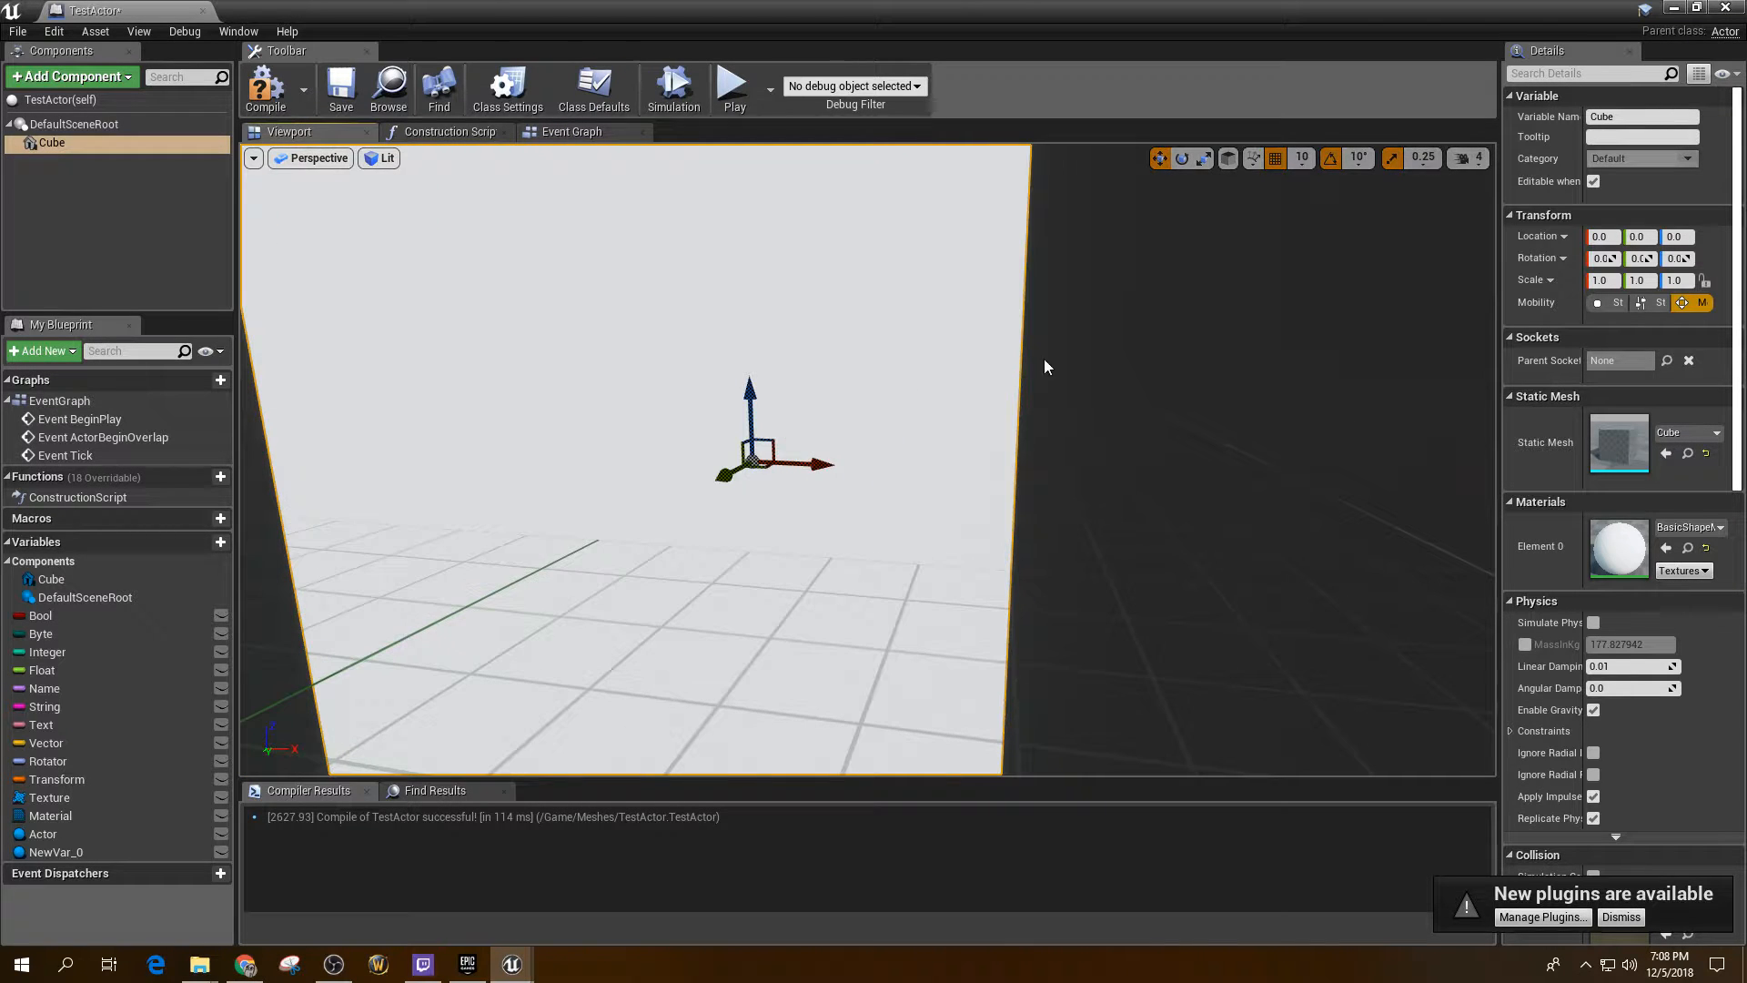
pyautogui.scroll(-5, 1045, 363)
pyautogui.keyDown('alt'); pyautogui.moveTo(1046, 363); pyautogui.dragTo(910, 405); pyautogui.keyUp('alt')
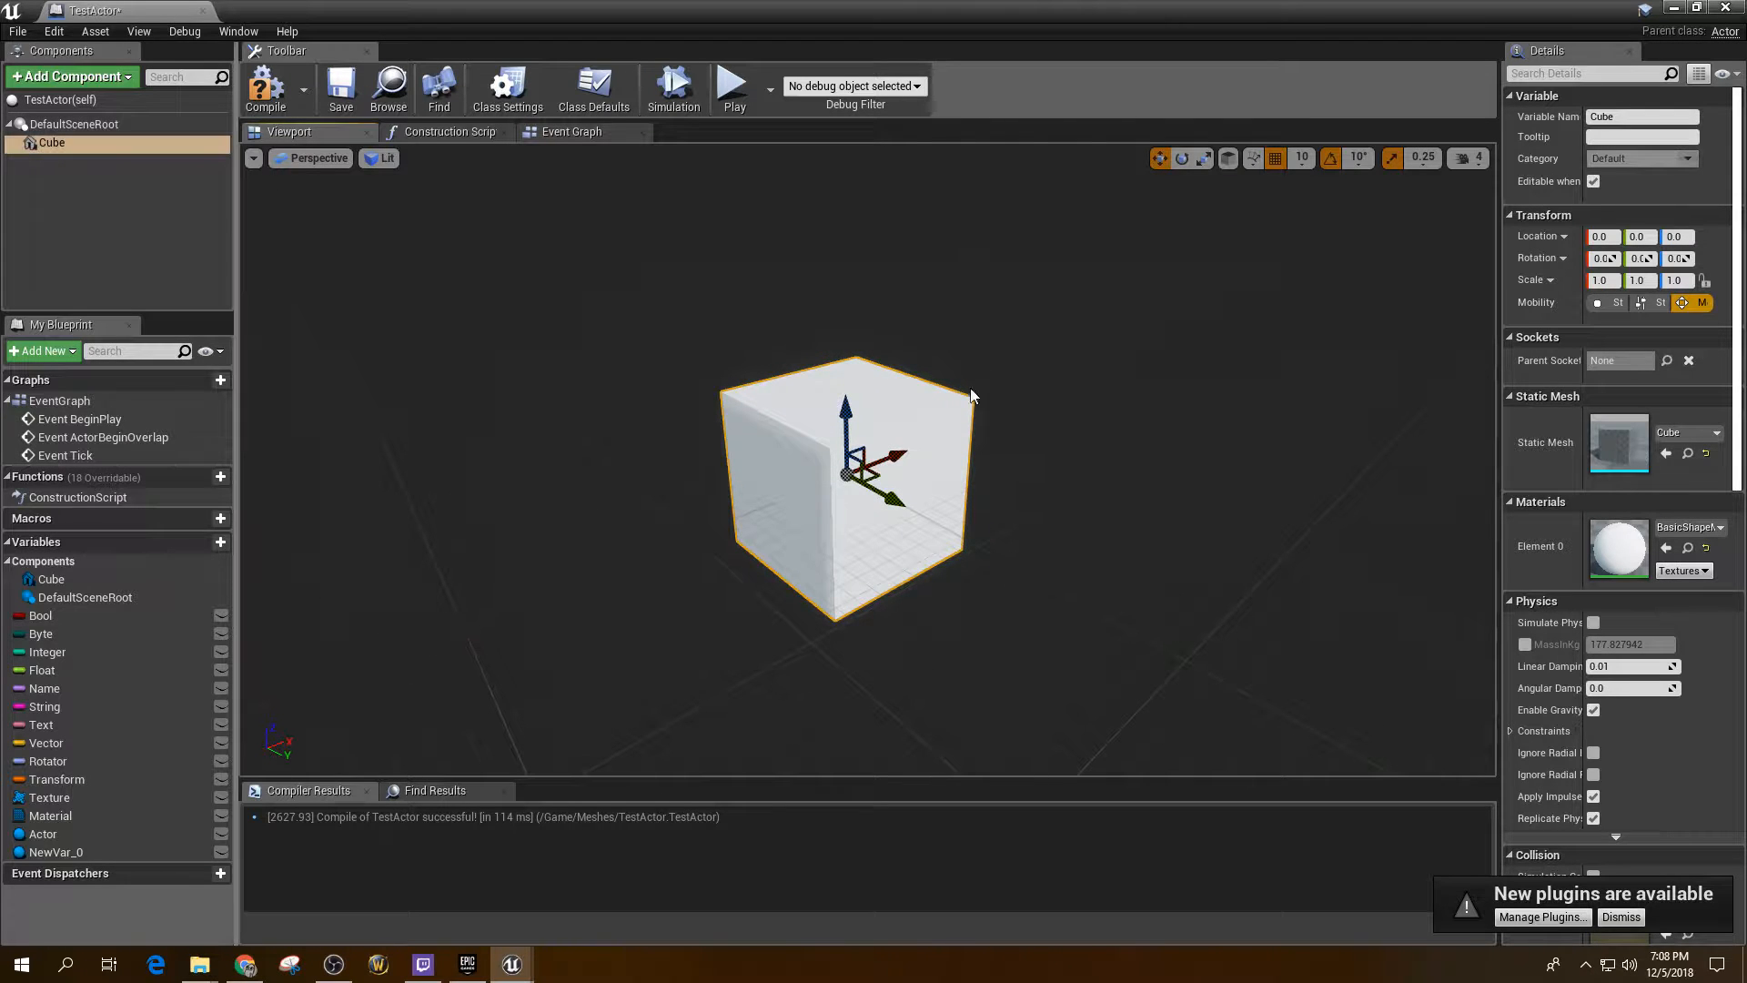
pyautogui.moveTo(683, 570)
pyautogui.keyDown('alt'); pyautogui.mouseDown(button='right')
pyautogui.moveTo(792, 573)
pyautogui.moveTo(696, 570)
pyautogui.mouseUp(button='right'); pyautogui.keyUp('alt')
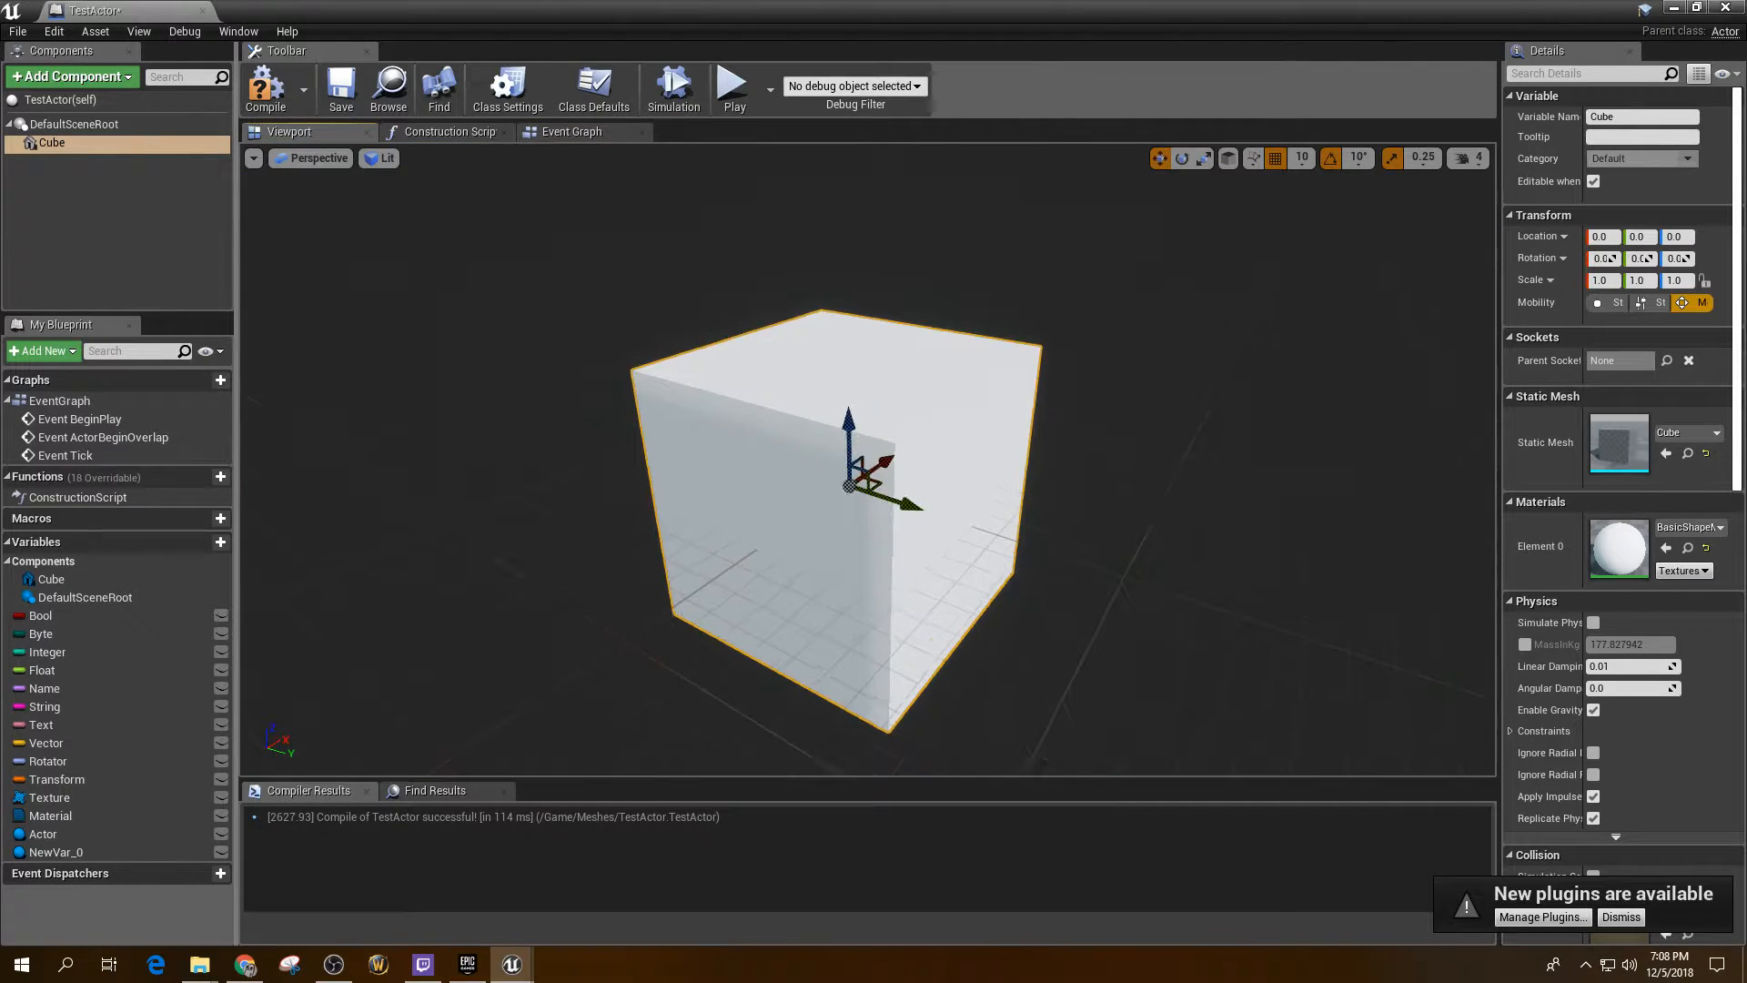
pyautogui.keyDown('alt'); pyautogui.moveTo(697, 569); pyautogui.dragTo(965, 572); pyautogui.keyUp('alt')
pyautogui.keyDown('alt'); pyautogui.moveTo(742, 570); pyautogui.dragTo(841, 573, button='right'); pyautogui.keyUp('alt')
pyautogui.keyDown('alt'); pyautogui.moveTo(742, 570); pyautogui.dragTo(605, 570); pyautogui.keyUp('alt')
pyautogui.keyDown('alt'); pyautogui.moveTo(947, 546); pyautogui.dragTo(810, 548); pyautogui.keyUp('alt')
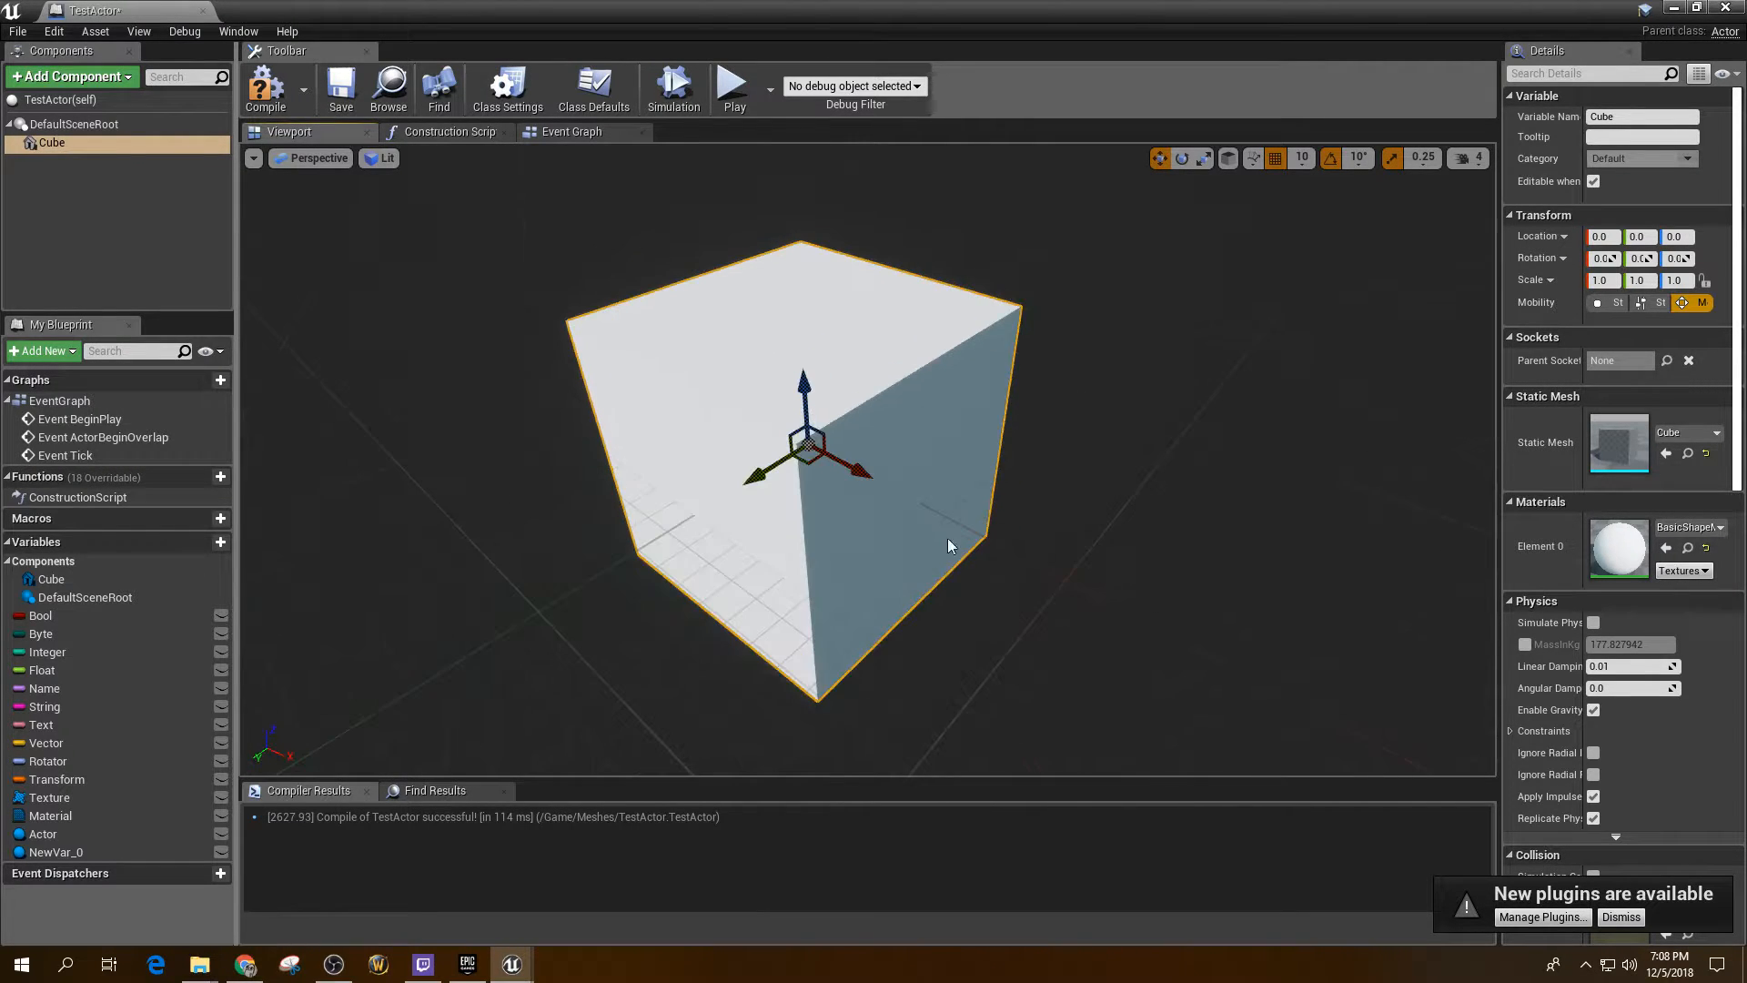
pyautogui.moveTo(948, 546)
pyautogui.keyDown('alt'); pyautogui.mouseDown(button='right')
pyautogui.moveTo(1010, 547)
pyautogui.moveTo(919, 548)
pyautogui.mouseUp(button='right'); pyautogui.keyUp('alt')
pyautogui.keyDown('alt'); pyautogui.moveTo(948, 546); pyautogui.dragTo(814, 582); pyautogui.keyUp('alt')
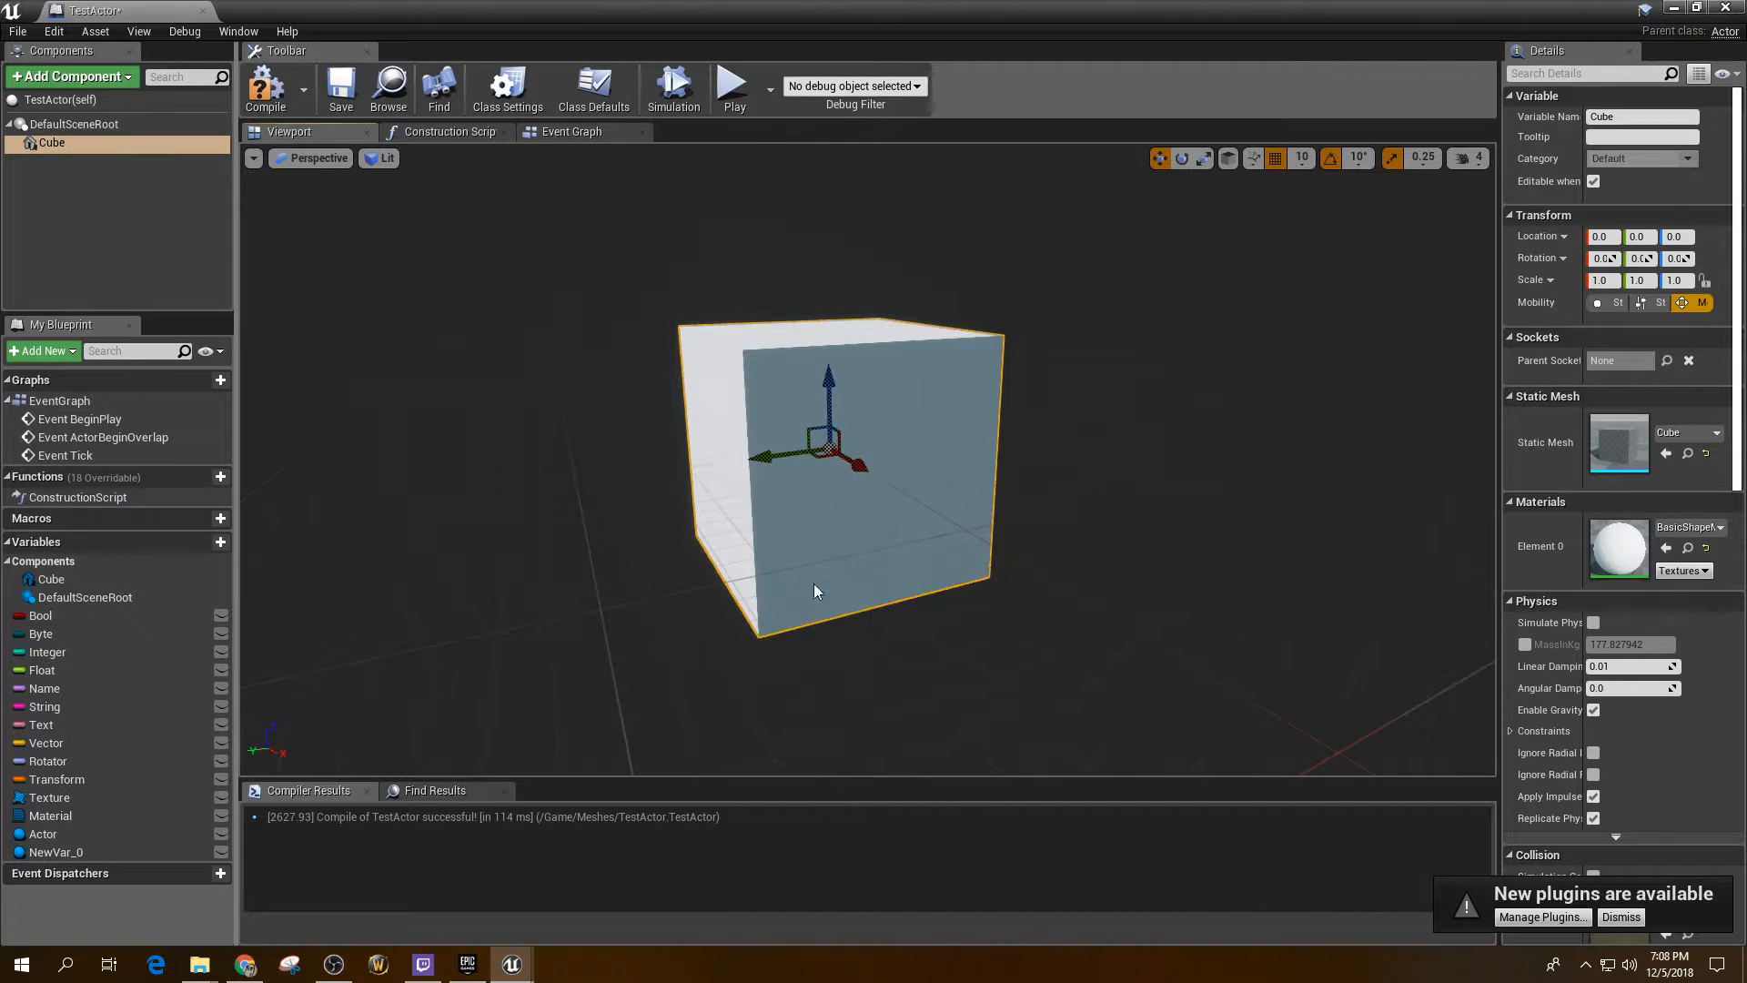
pyautogui.keyDown('alt'); pyautogui.moveTo(965, 563); pyautogui.dragTo(746, 307, button='right'); pyautogui.keyUp('alt')
pyautogui.scroll(5, 864, 425)
pyautogui.scroll(-2, 865, 427)
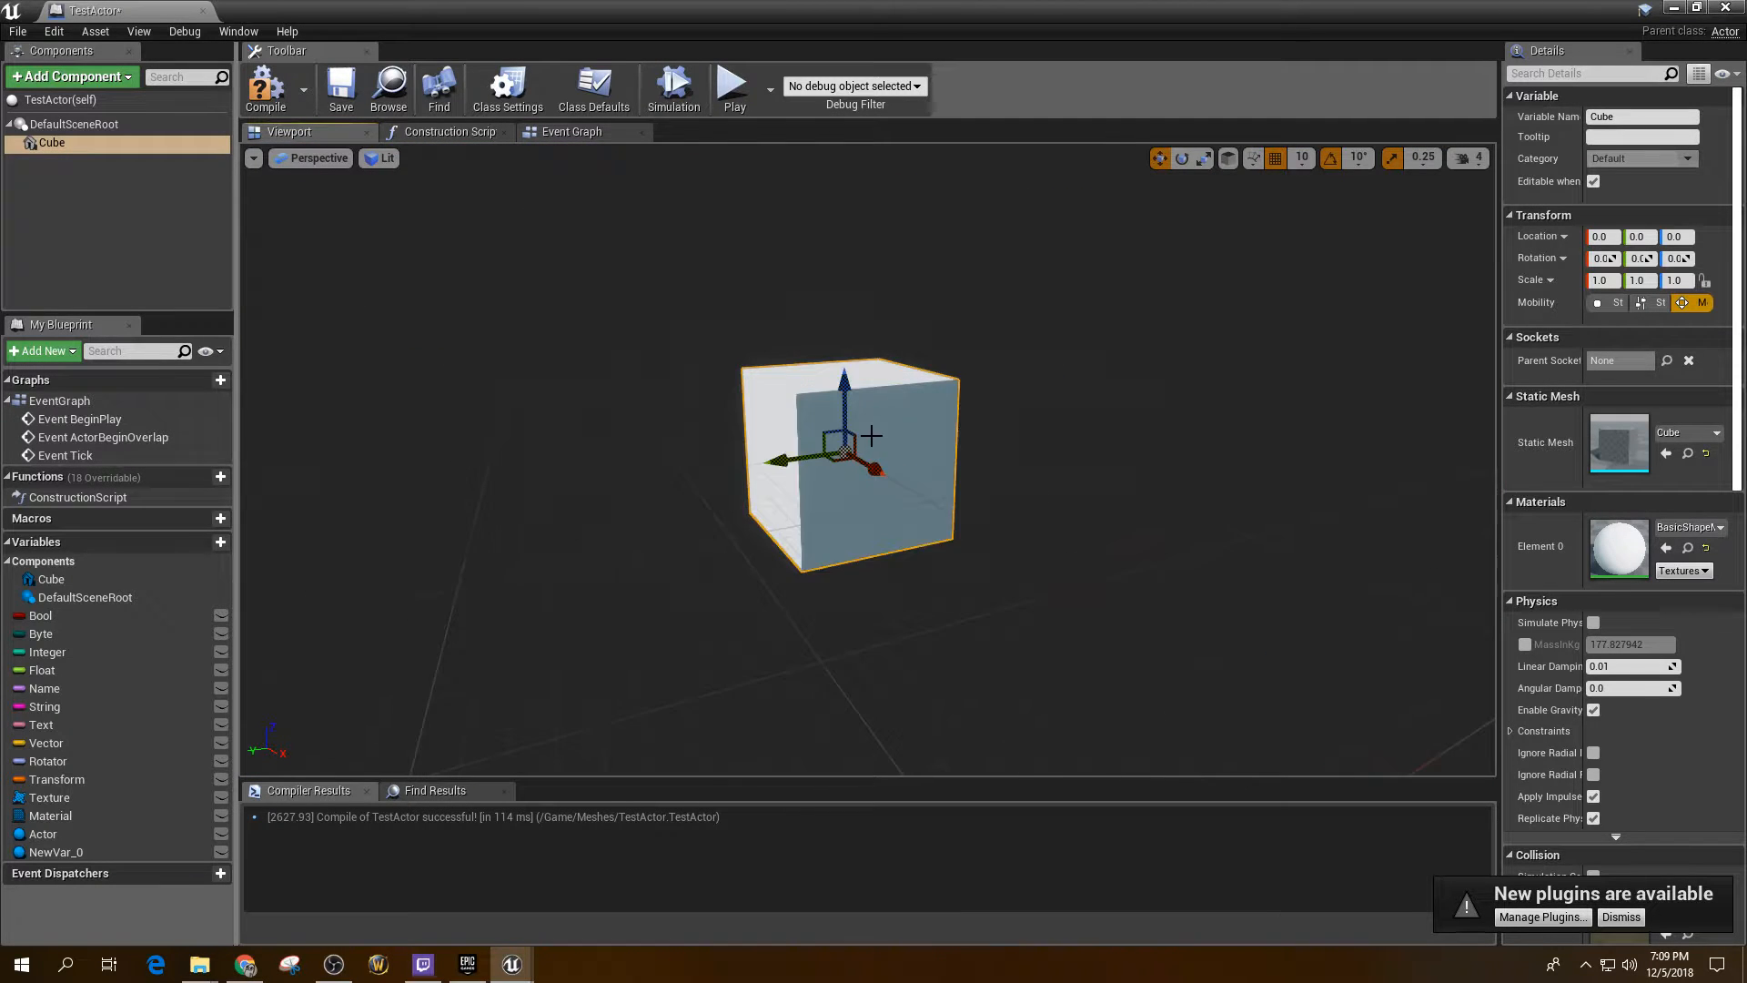
pyautogui.scroll(2, 865, 428)
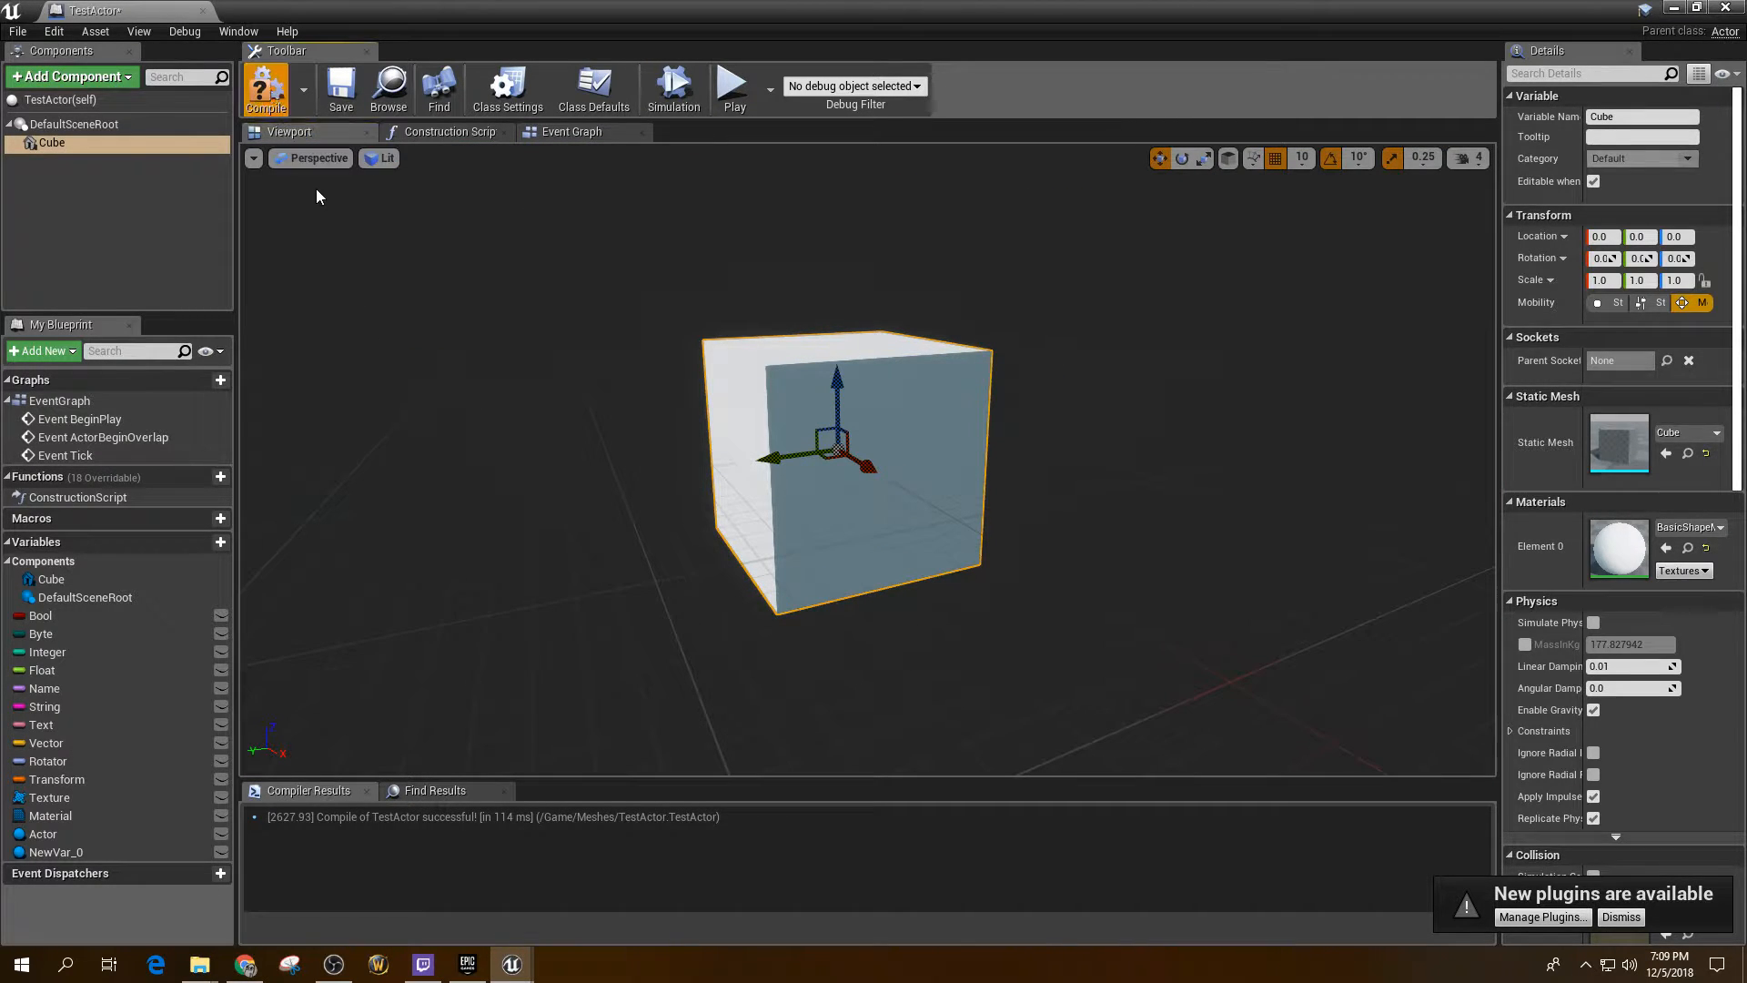
# Compile the blueprint and add a Point Light component as a child of the cube.
pyautogui.press('F7')
pyautogui.click(73, 77)
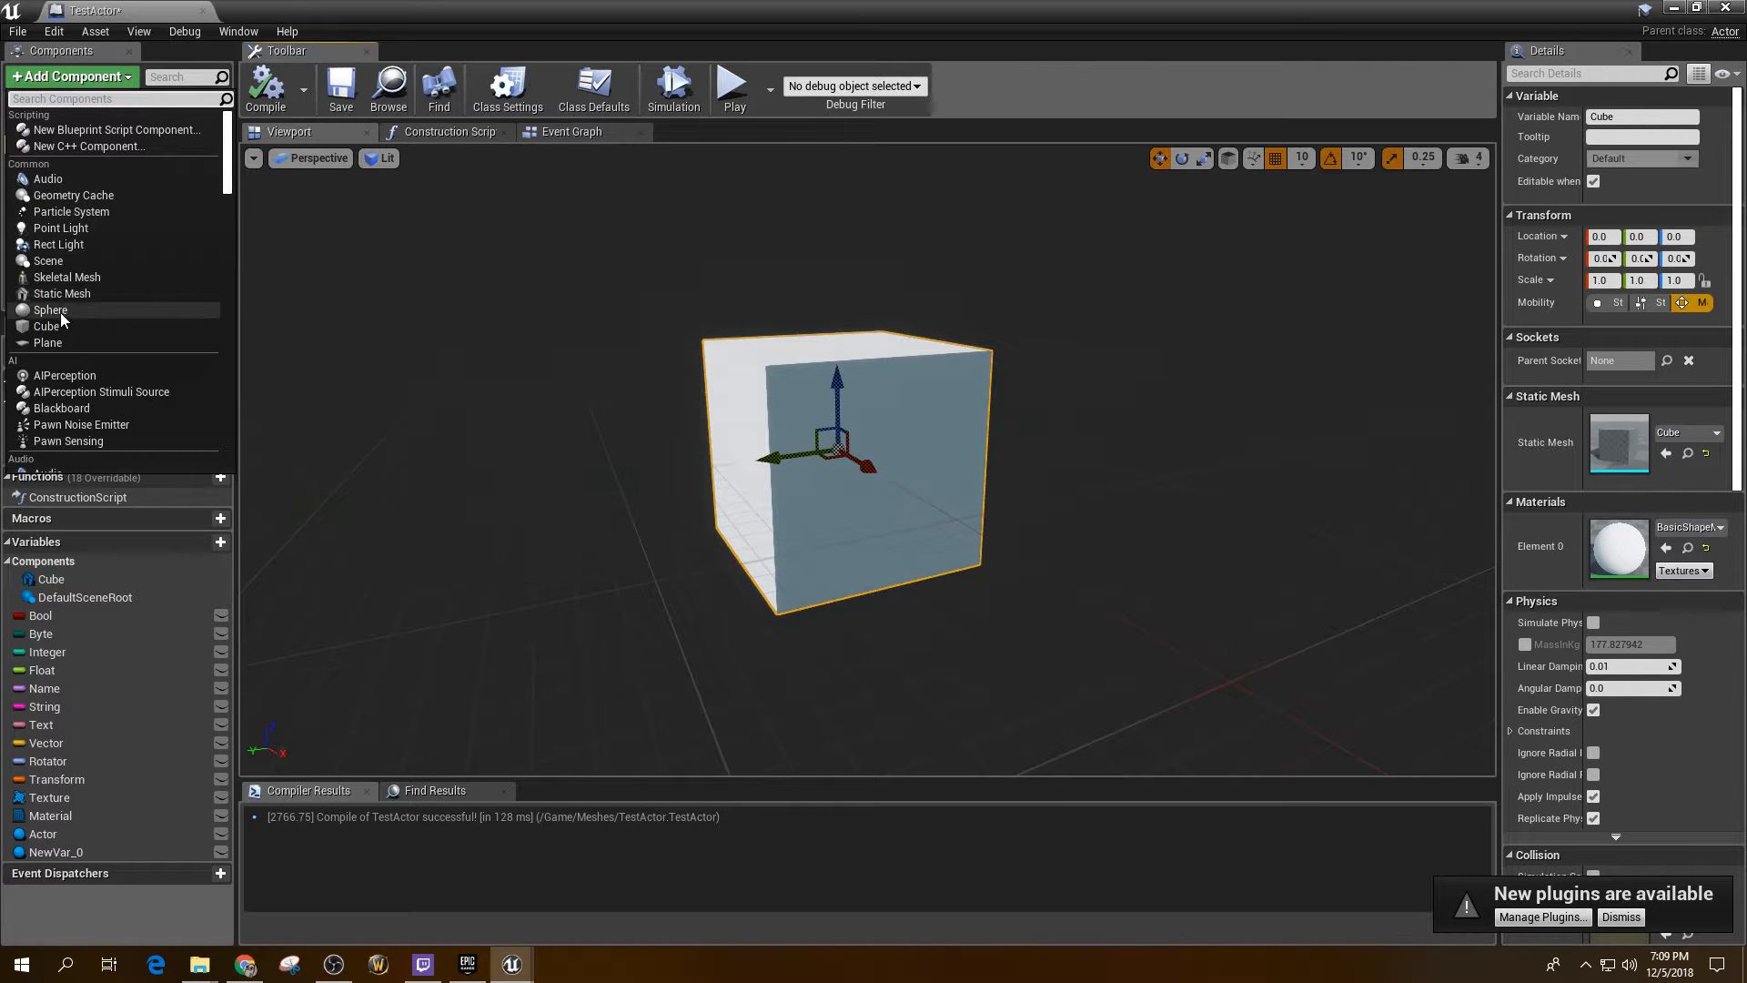
pyautogui.click(64, 229)
# Raise the point light above the cube to a Z location of 90.
pyautogui.scroll(-3, 773, 306)
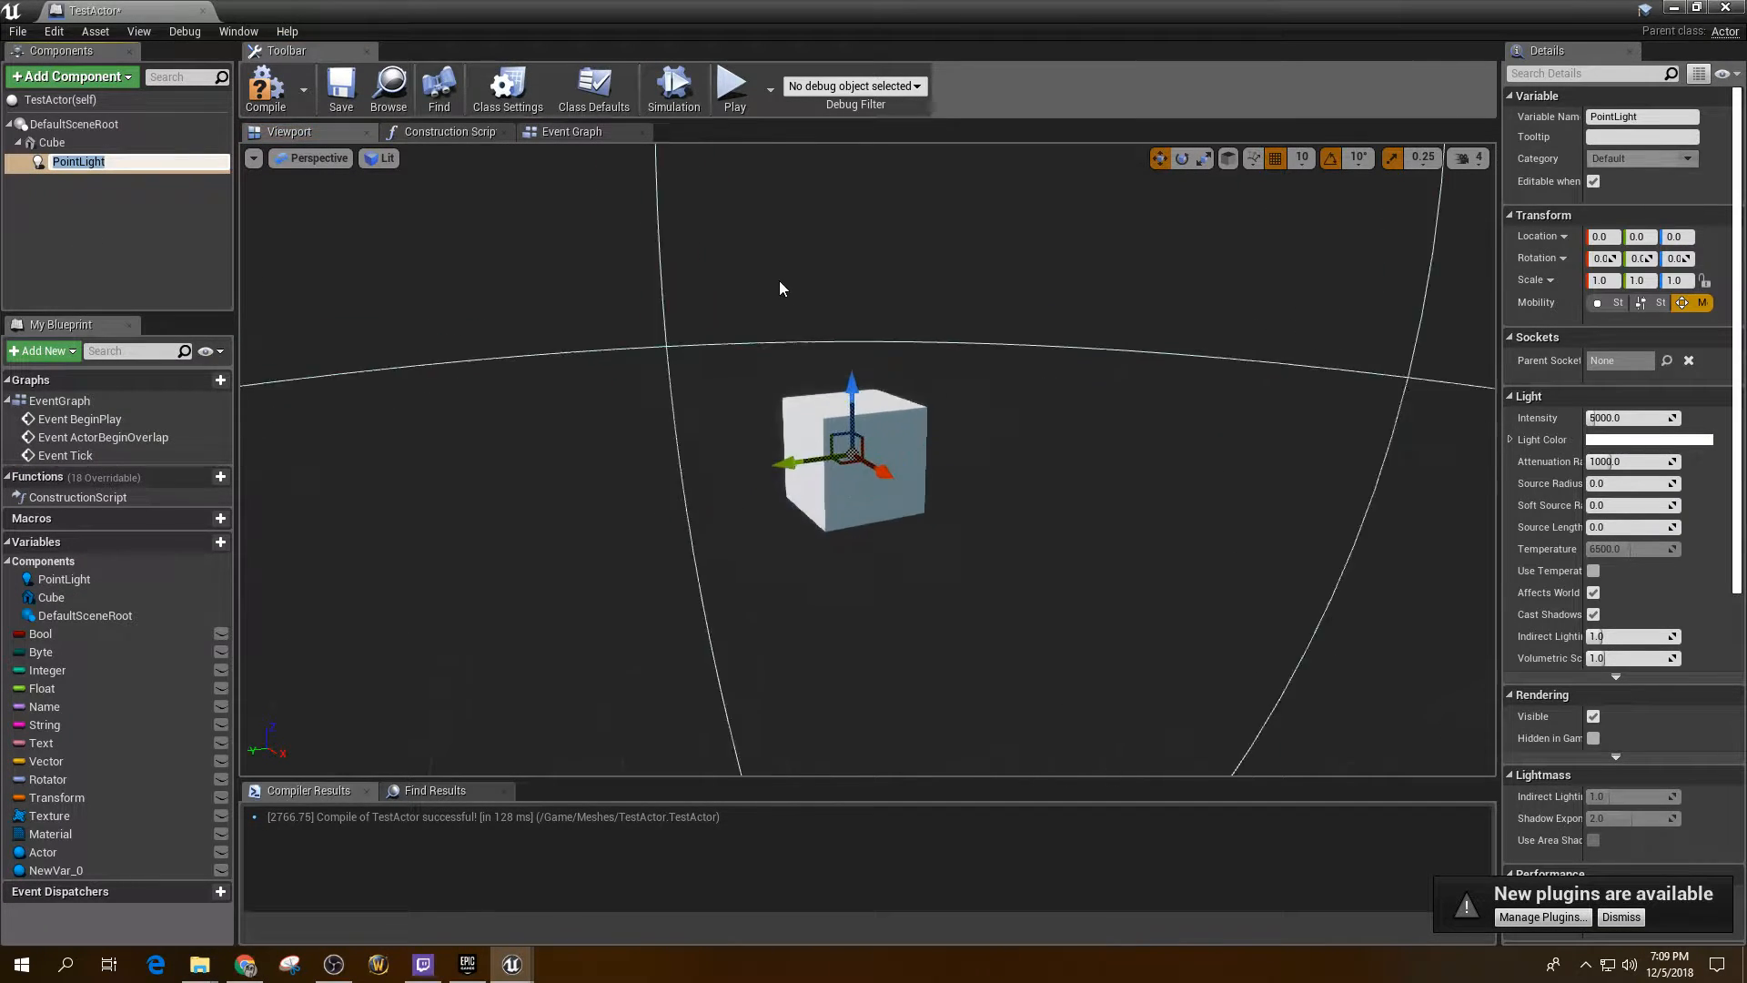
pyautogui.scroll(4, 779, 280)
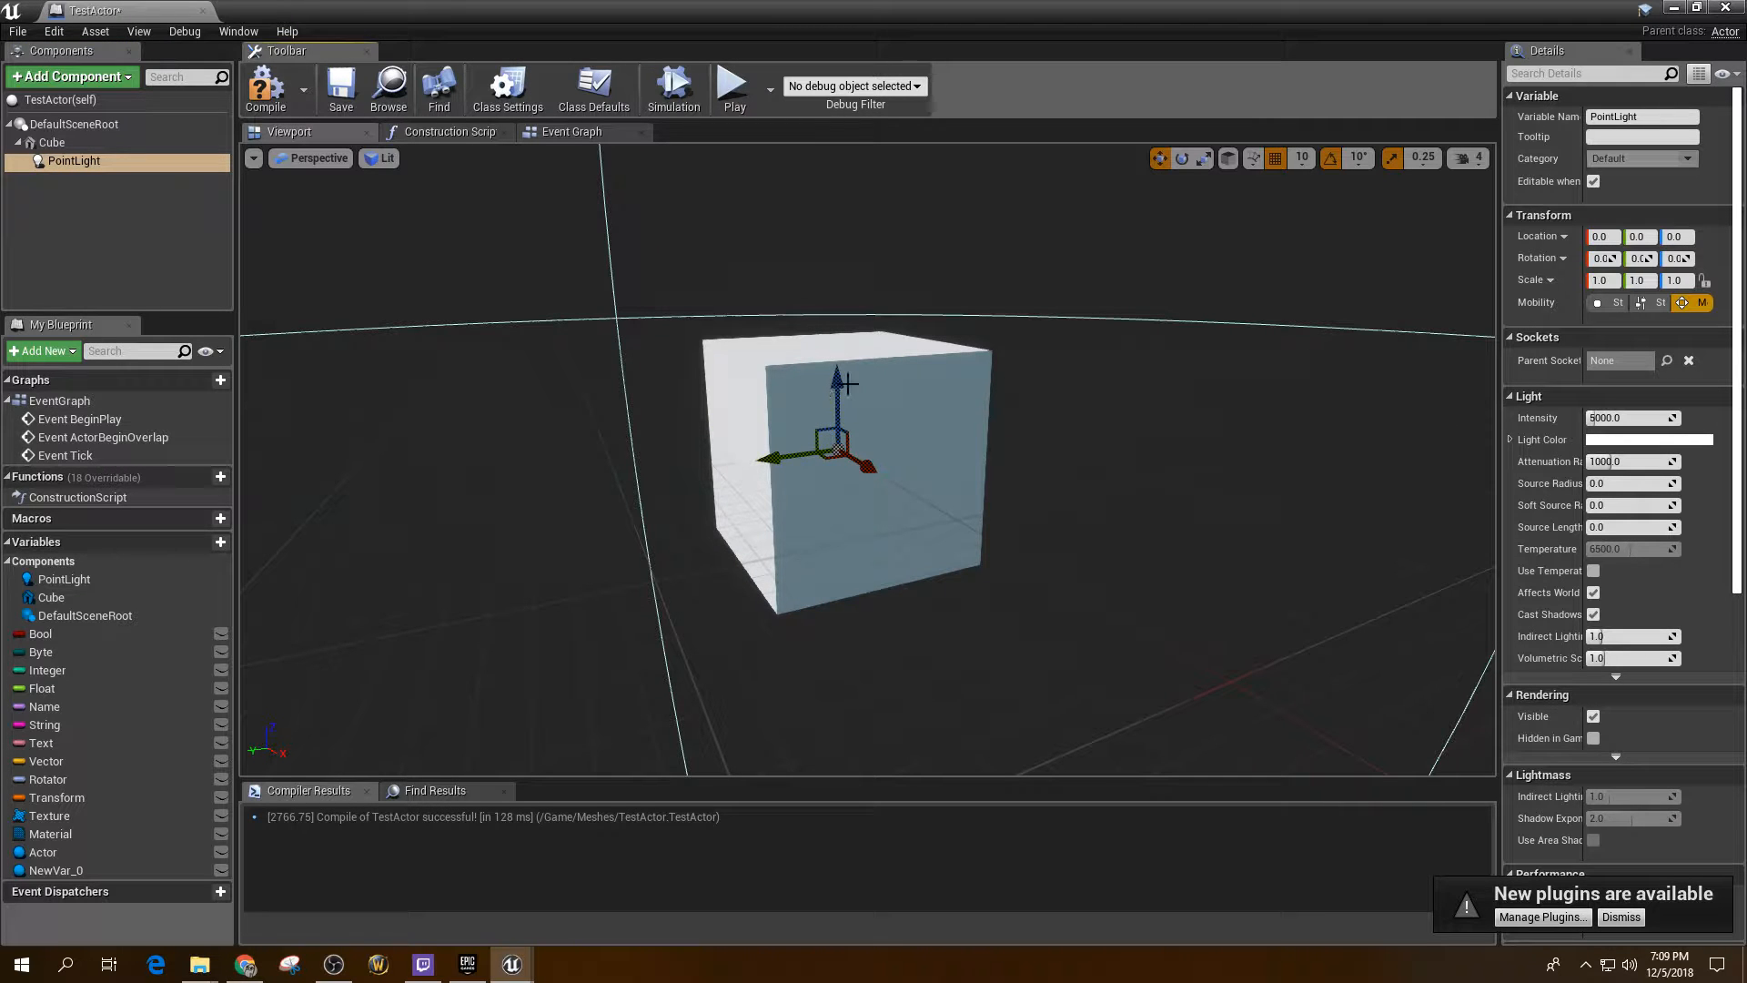
pyautogui.moveTo(846, 383); pyautogui.dragTo(845, 182)
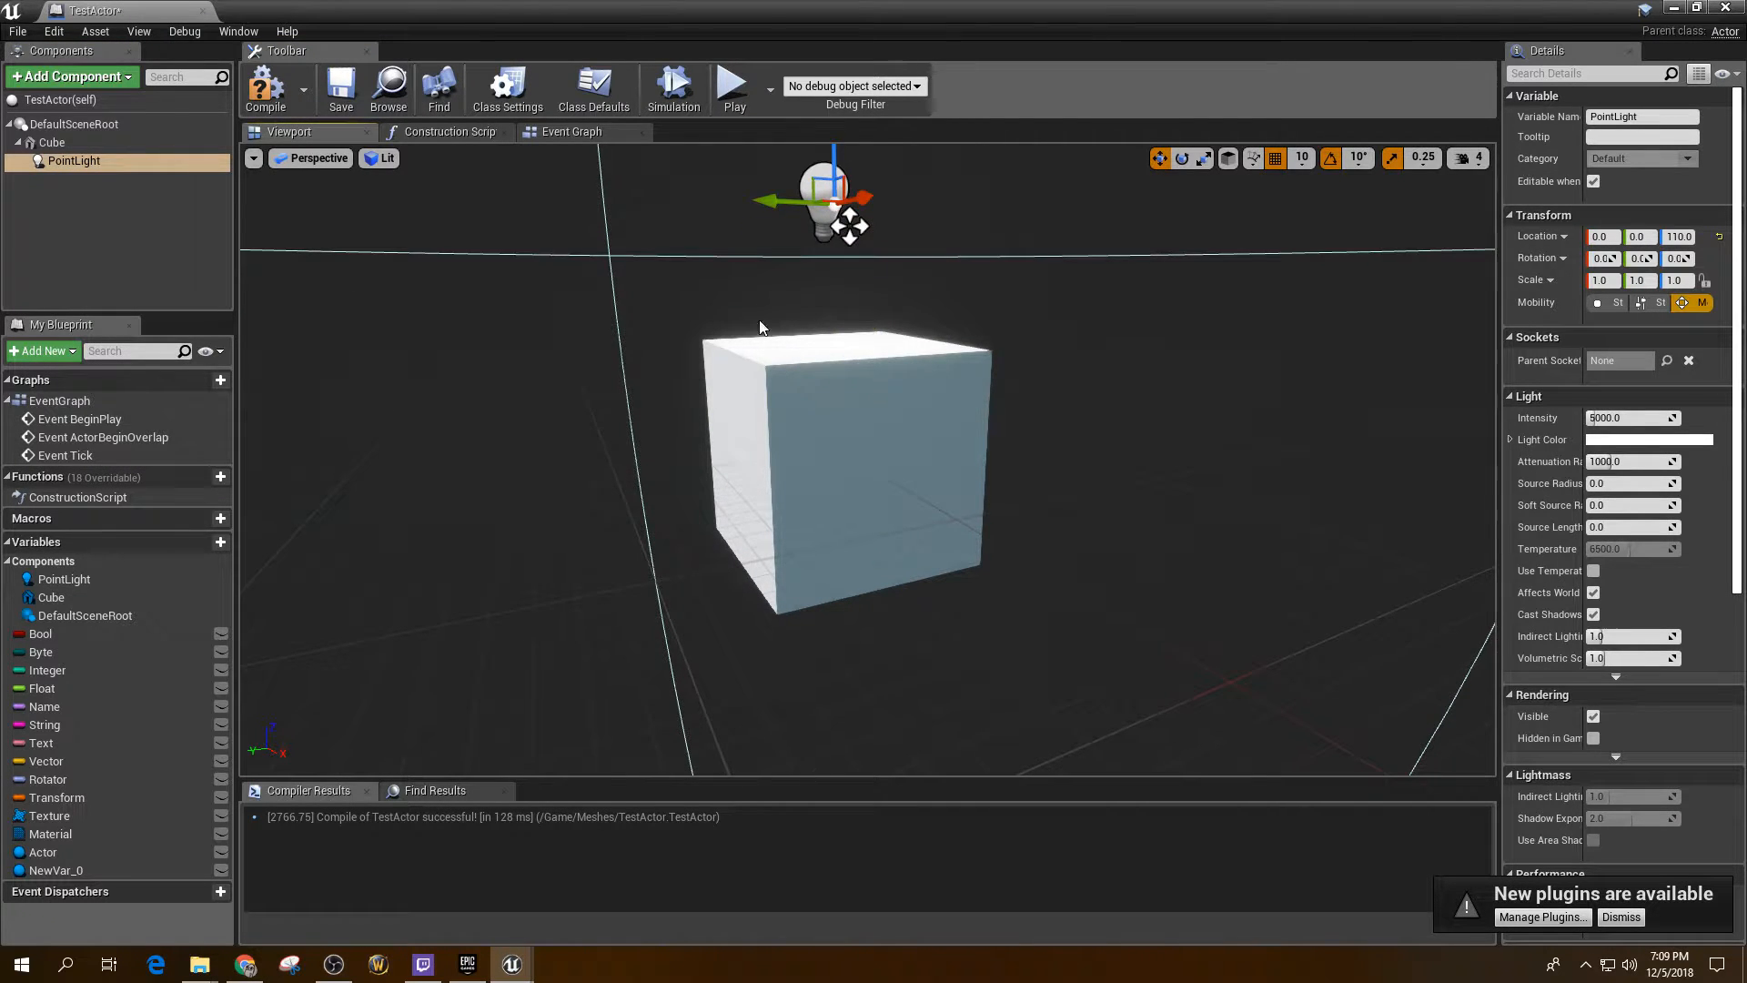
pyautogui.keyDown('alt'); pyautogui.moveTo(762, 328); pyautogui.dragTo(819, 319); pyautogui.keyUp('alt')
pyautogui.moveTo(806, 180); pyautogui.dragTo(806, 237)
# Reparent the point light from the cube to DefaultSceneRoot.
pyautogui.click(52, 160)
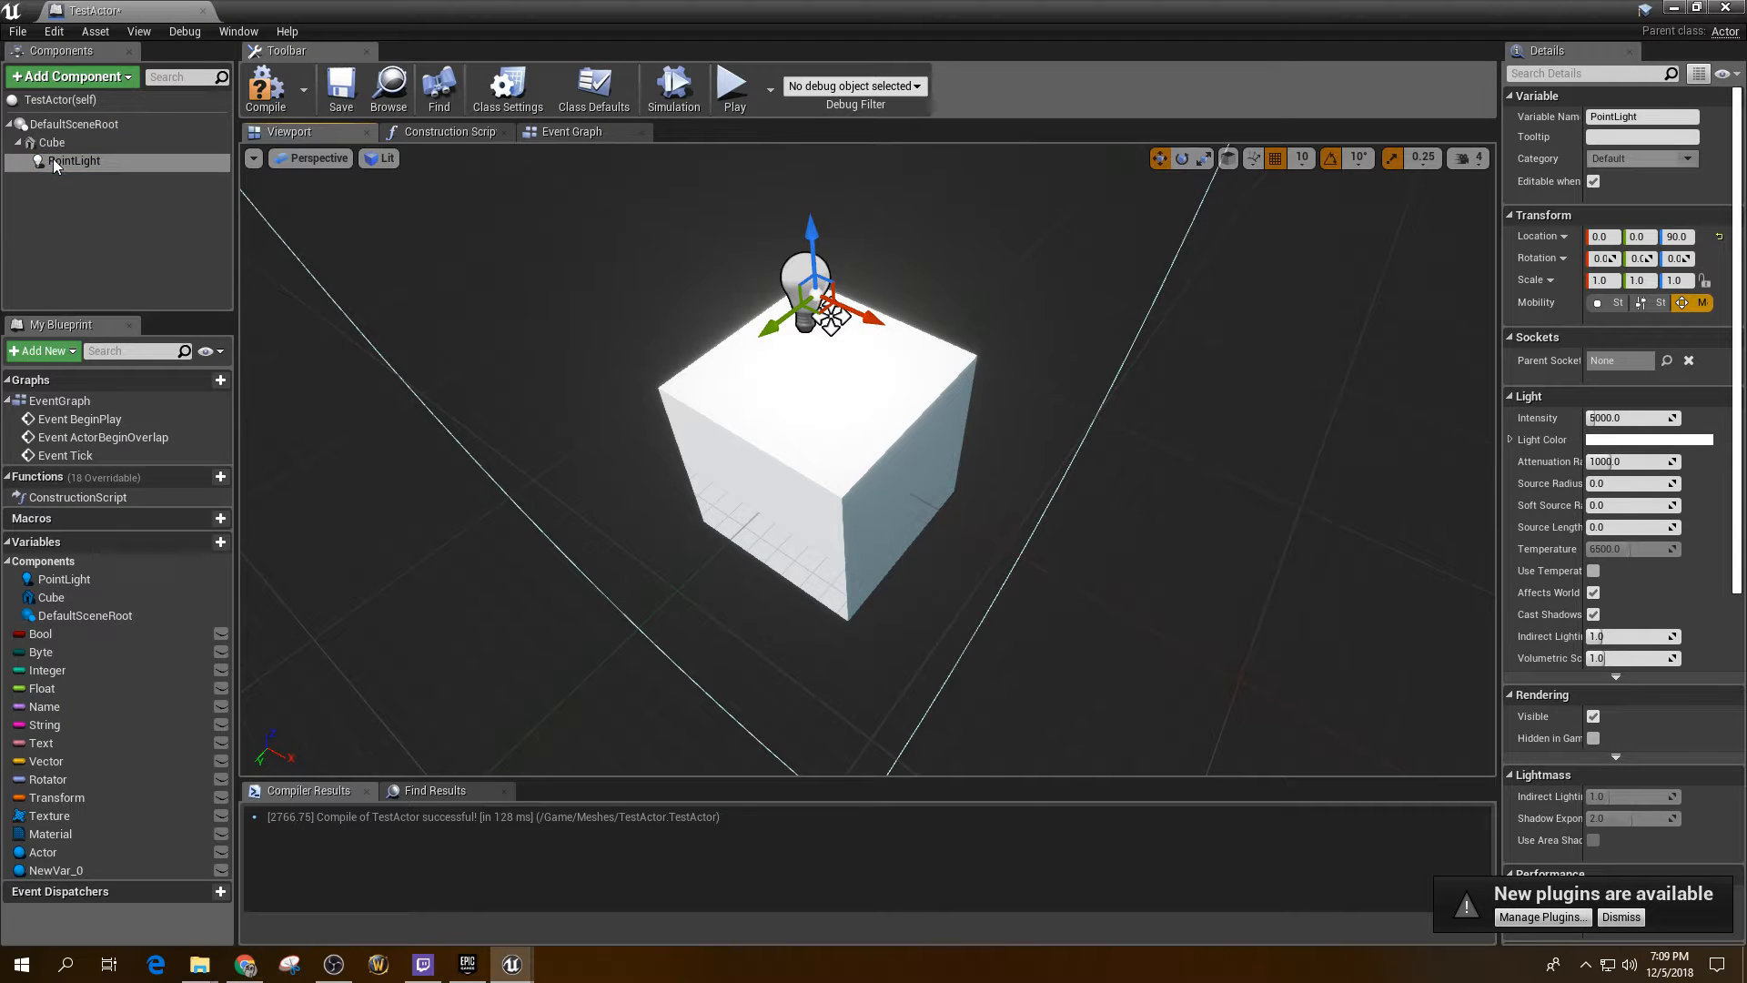
pyautogui.moveTo(66, 162); pyautogui.dragTo(56, 122)
pyautogui.click(85, 146)
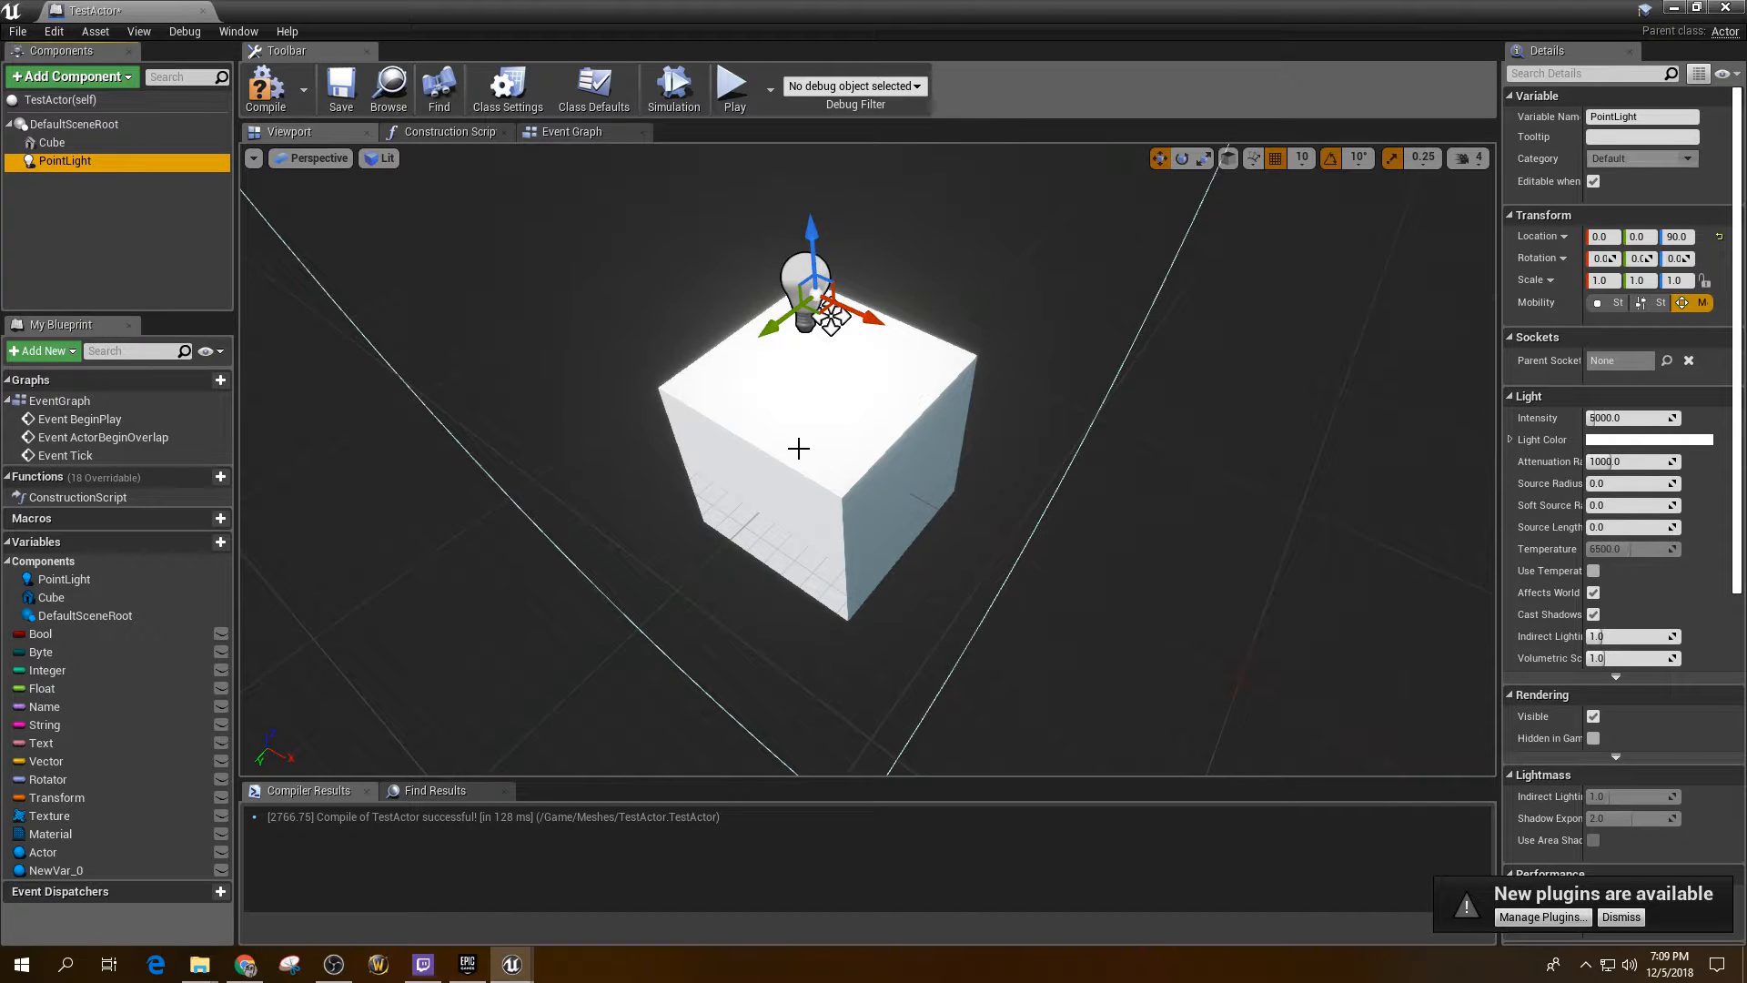
# Add a Box Collision component as a child of the point light and compile the blueprint.
pyautogui.click(86, 78)
pyautogui.scroll(-5, 78, 324)
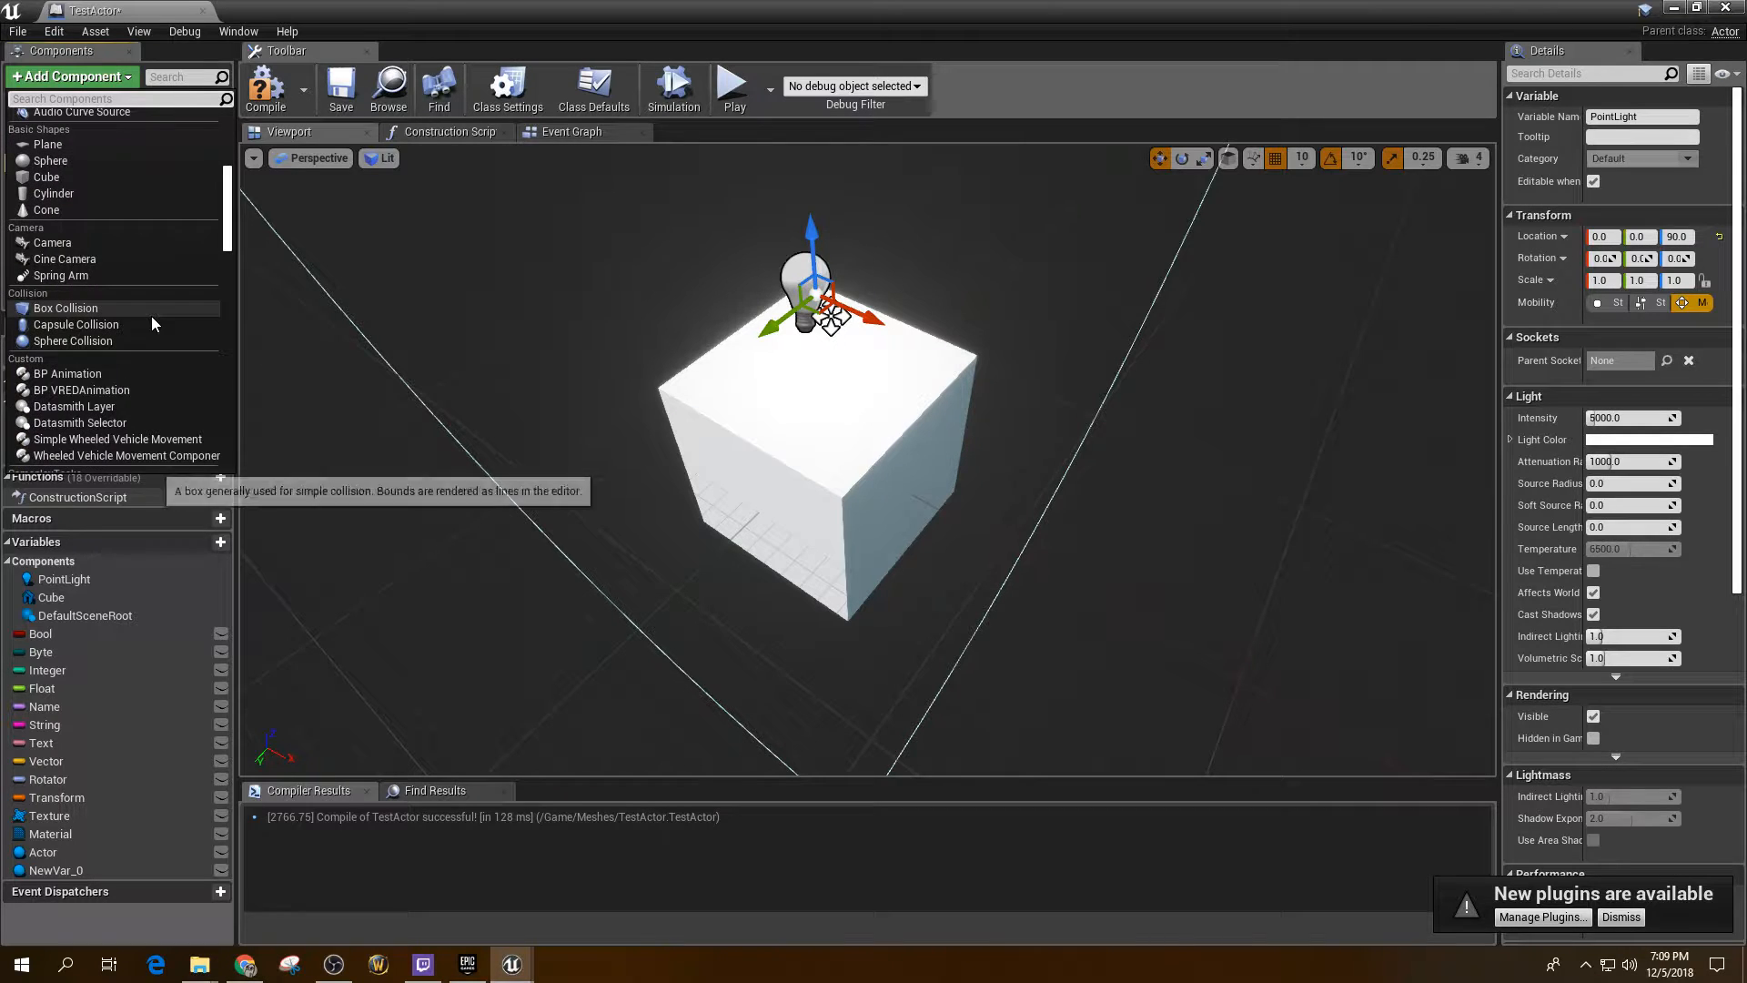
pyautogui.press('Escape')
pyautogui.press('Return')
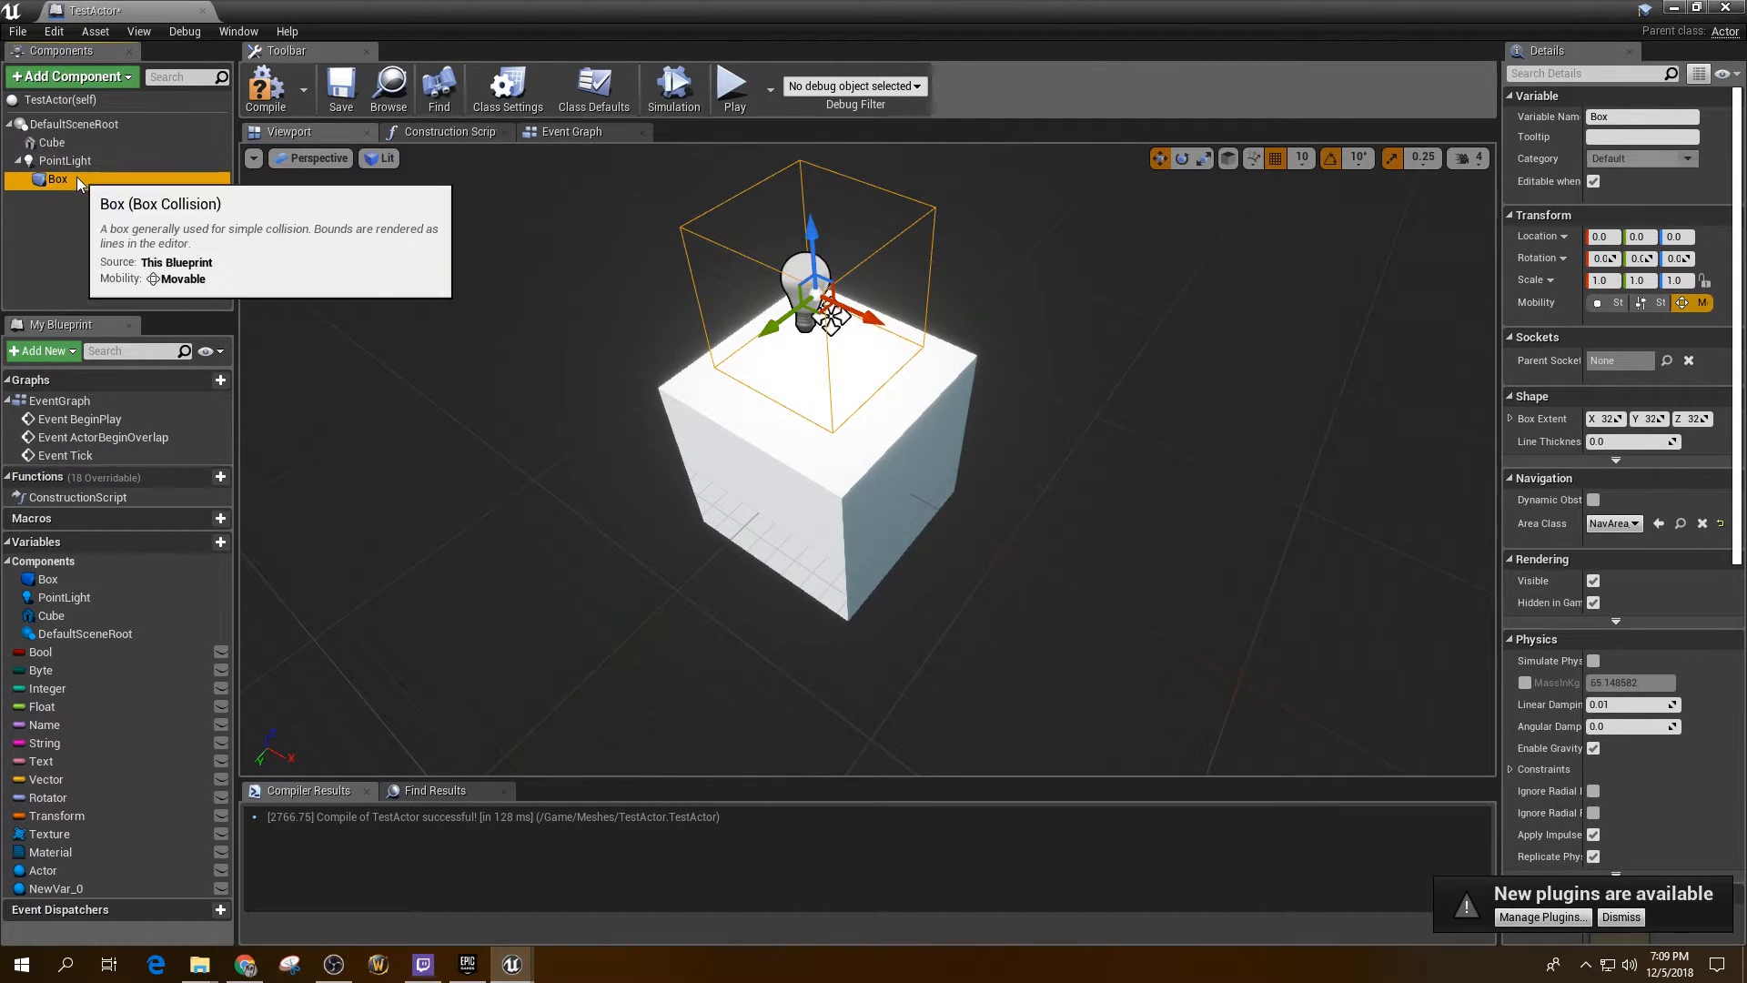
pyautogui.click(51, 143)
pyautogui.click(77, 181)
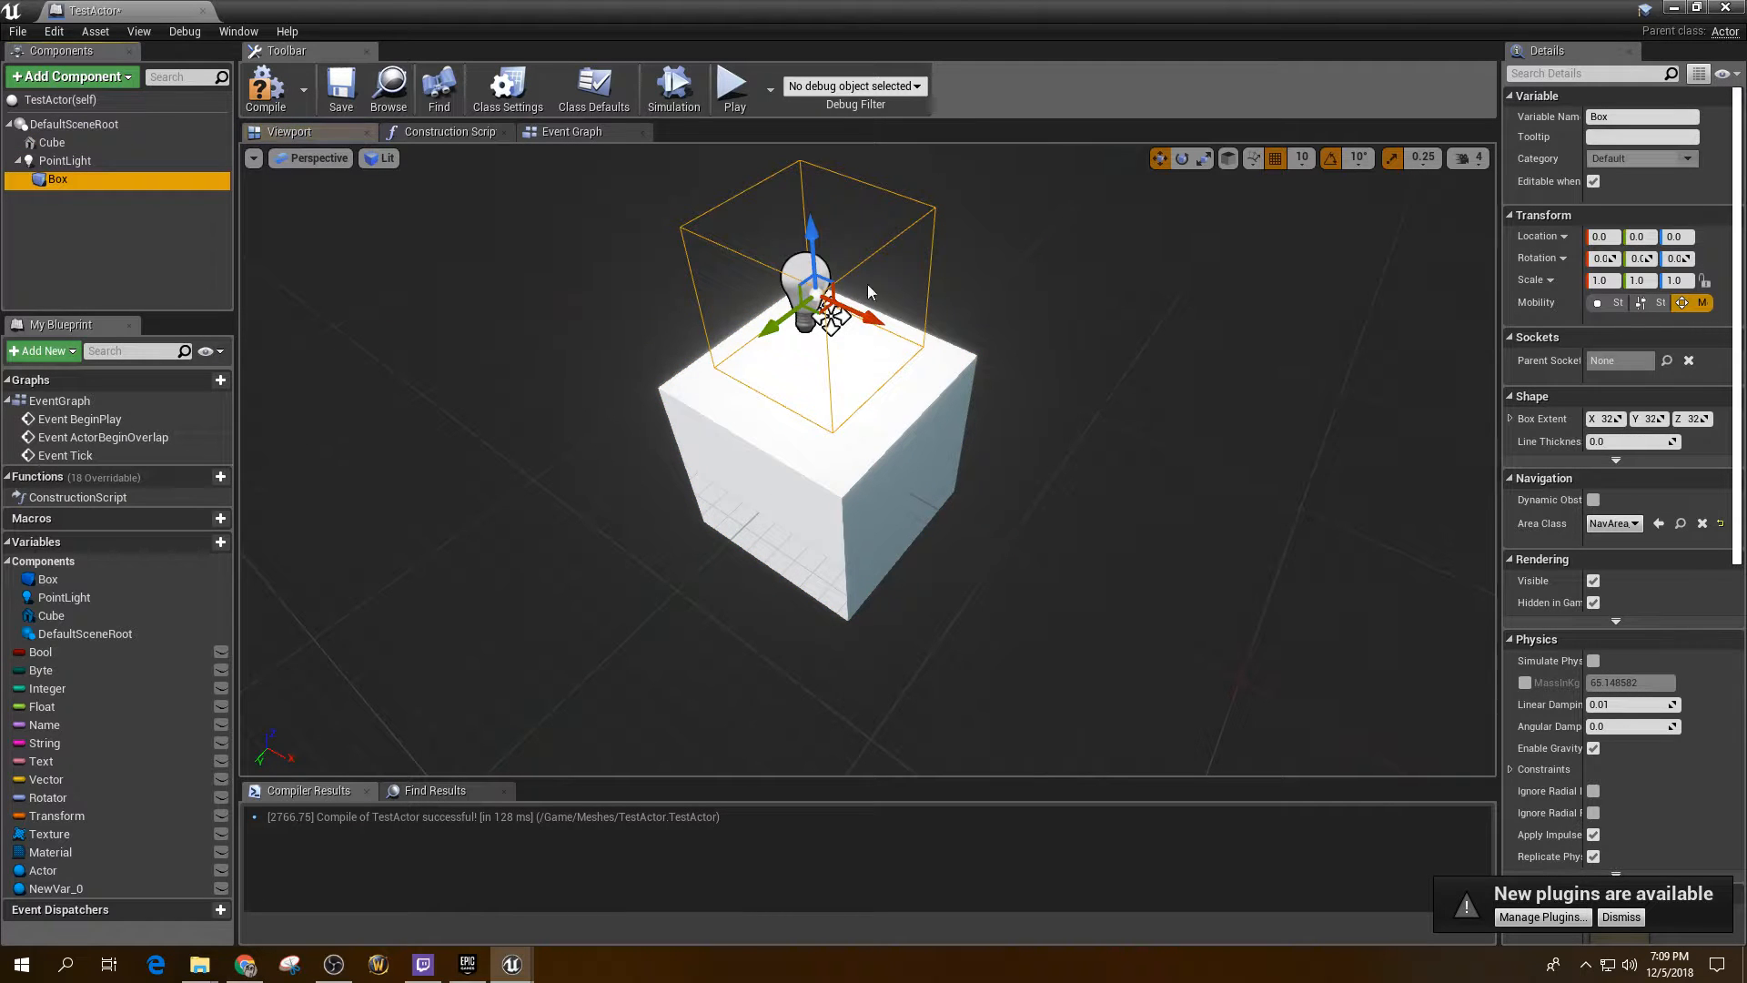
pyautogui.click(265, 88)
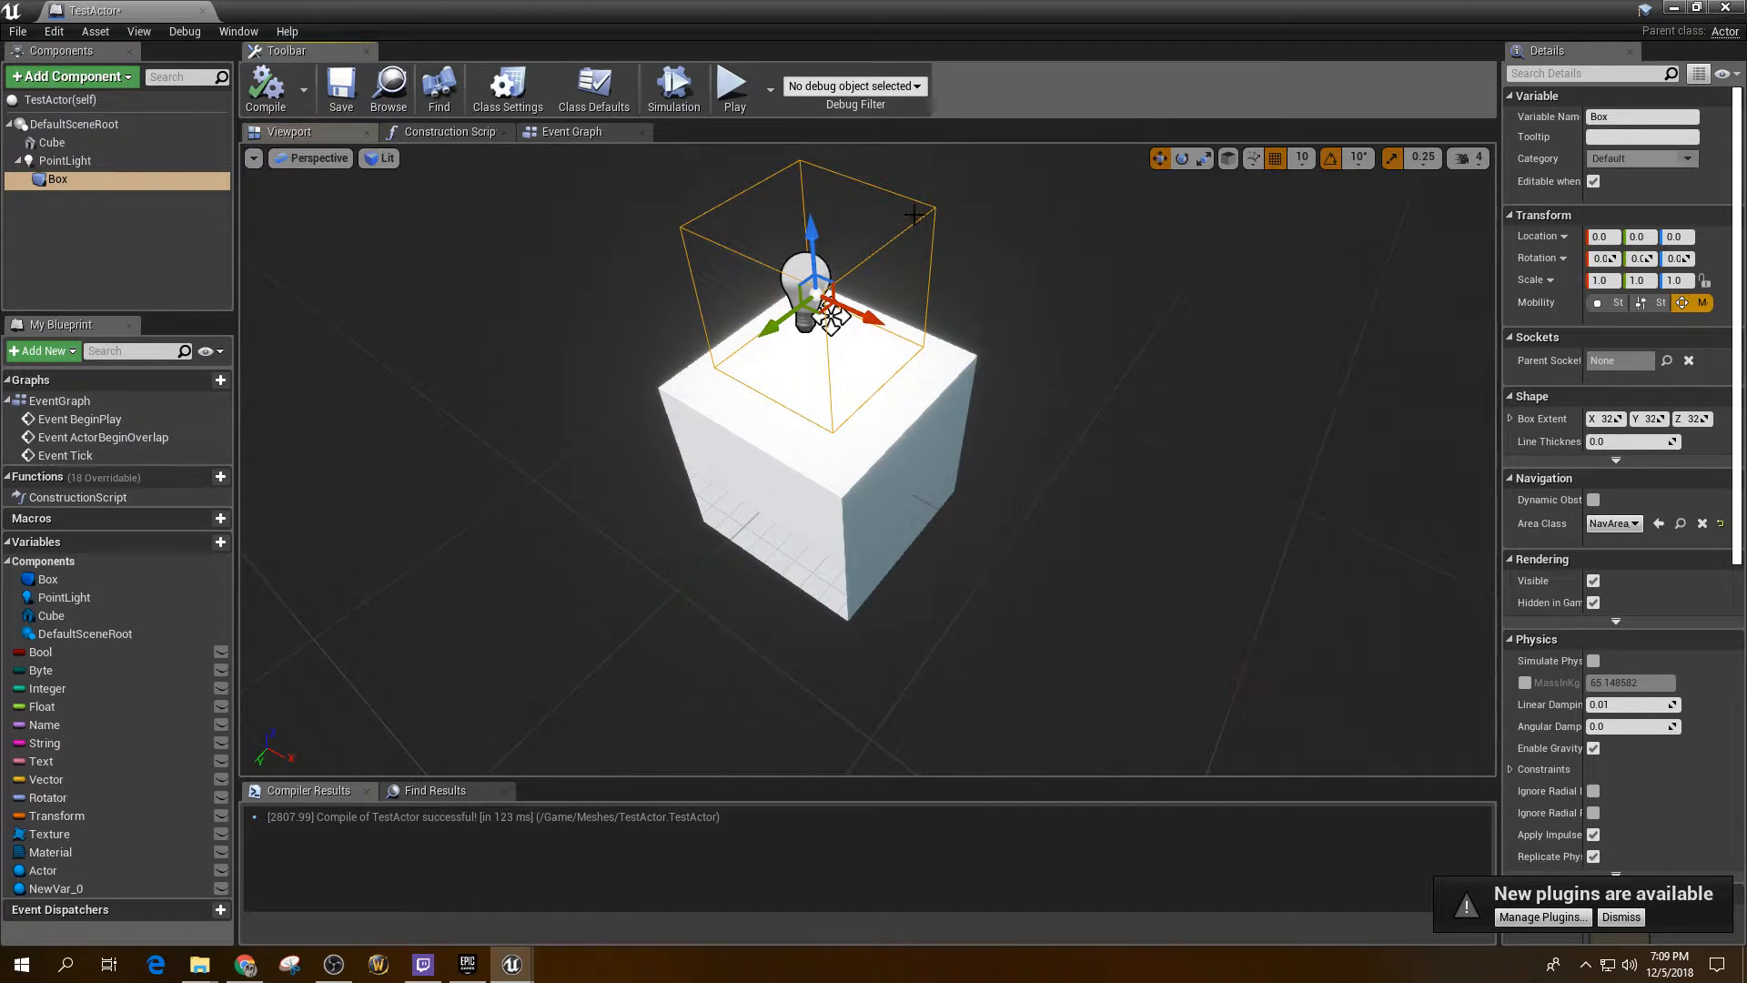
# Scale the collision box uniformly to 2.25, lower it to Z -90 so it encloses the cube, and compile the blueprint.
pyautogui.press('r')
pyautogui.moveTo(935, 325); pyautogui.dragTo(1015, 302, button='right')
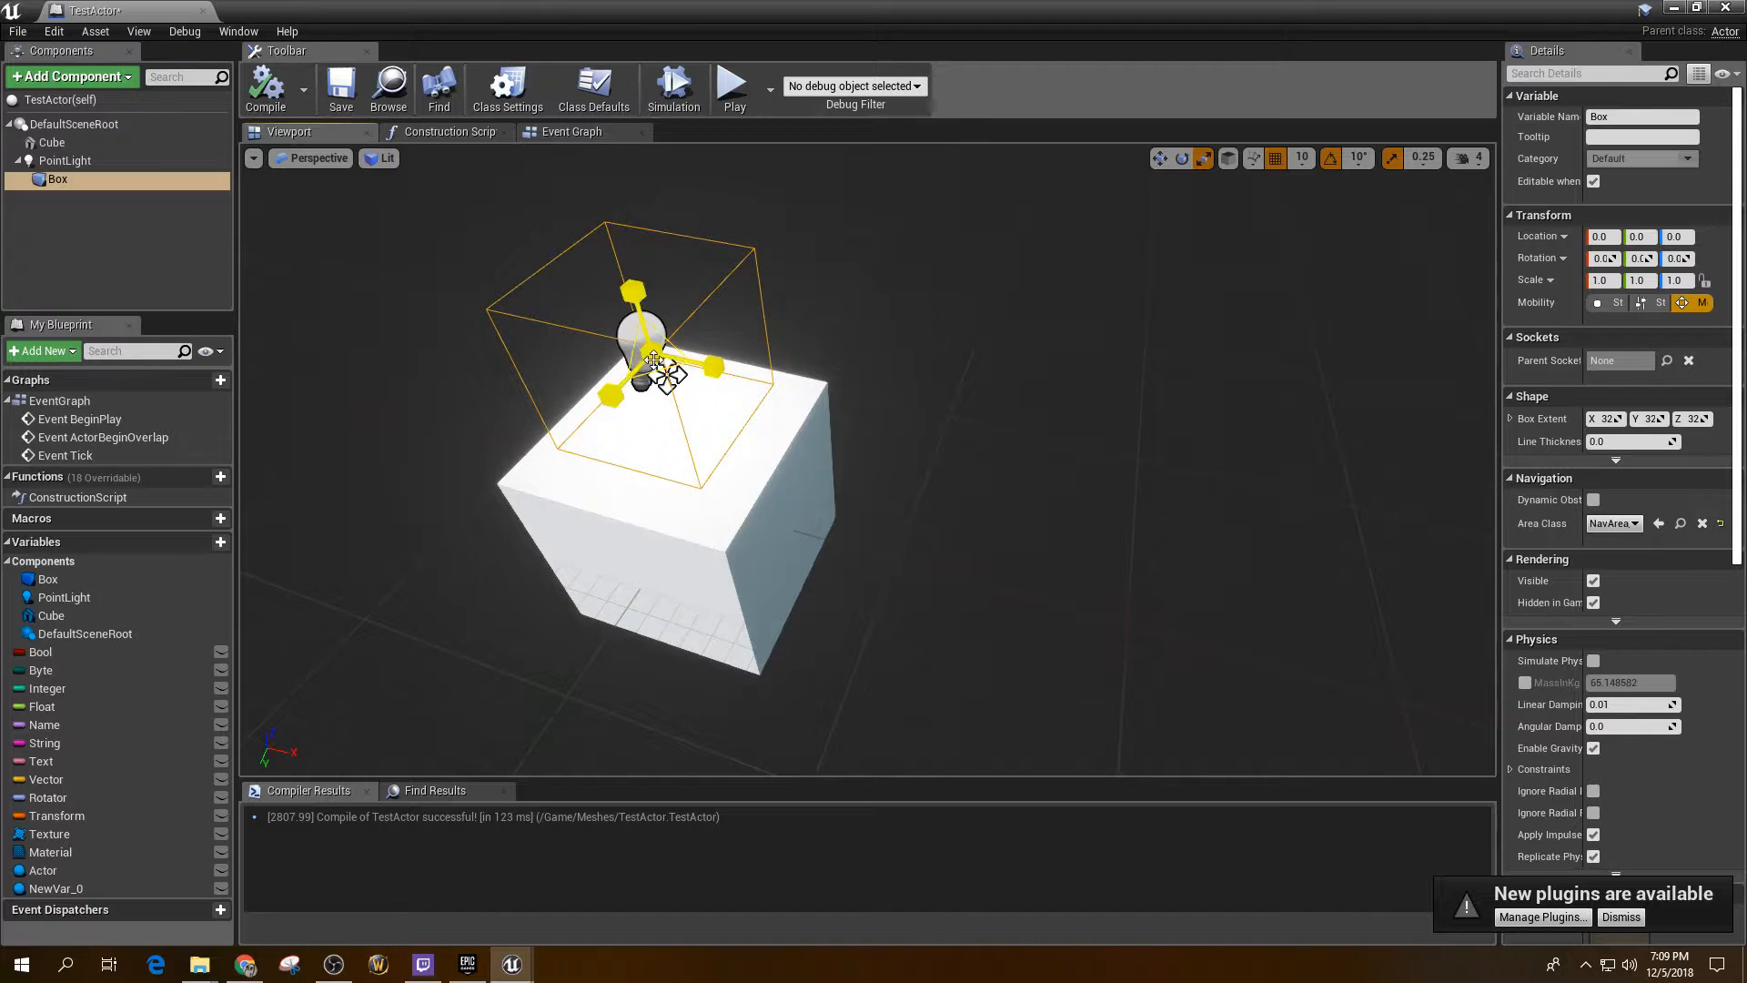
pyautogui.moveTo(668, 375); pyautogui.dragTo(689, 467)
pyautogui.press('w')
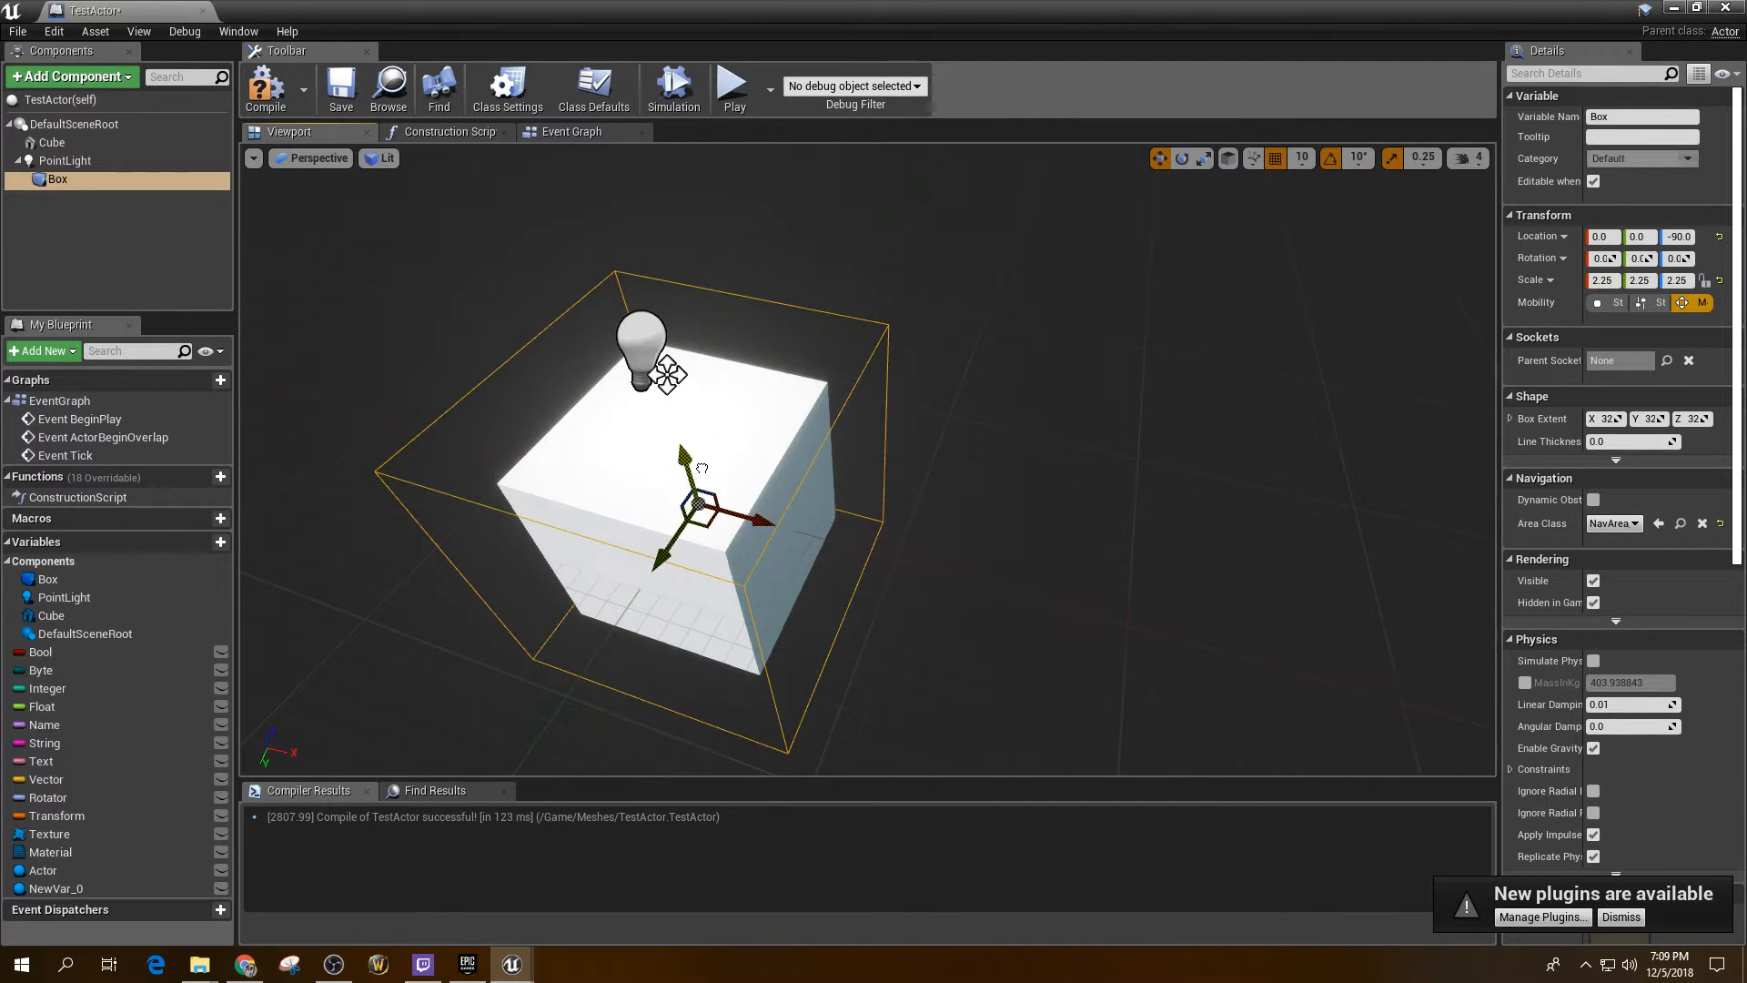
pyautogui.keyDown('alt'); pyautogui.moveTo(1017, 427); pyautogui.dragTo(880, 421); pyautogui.keyUp('alt')
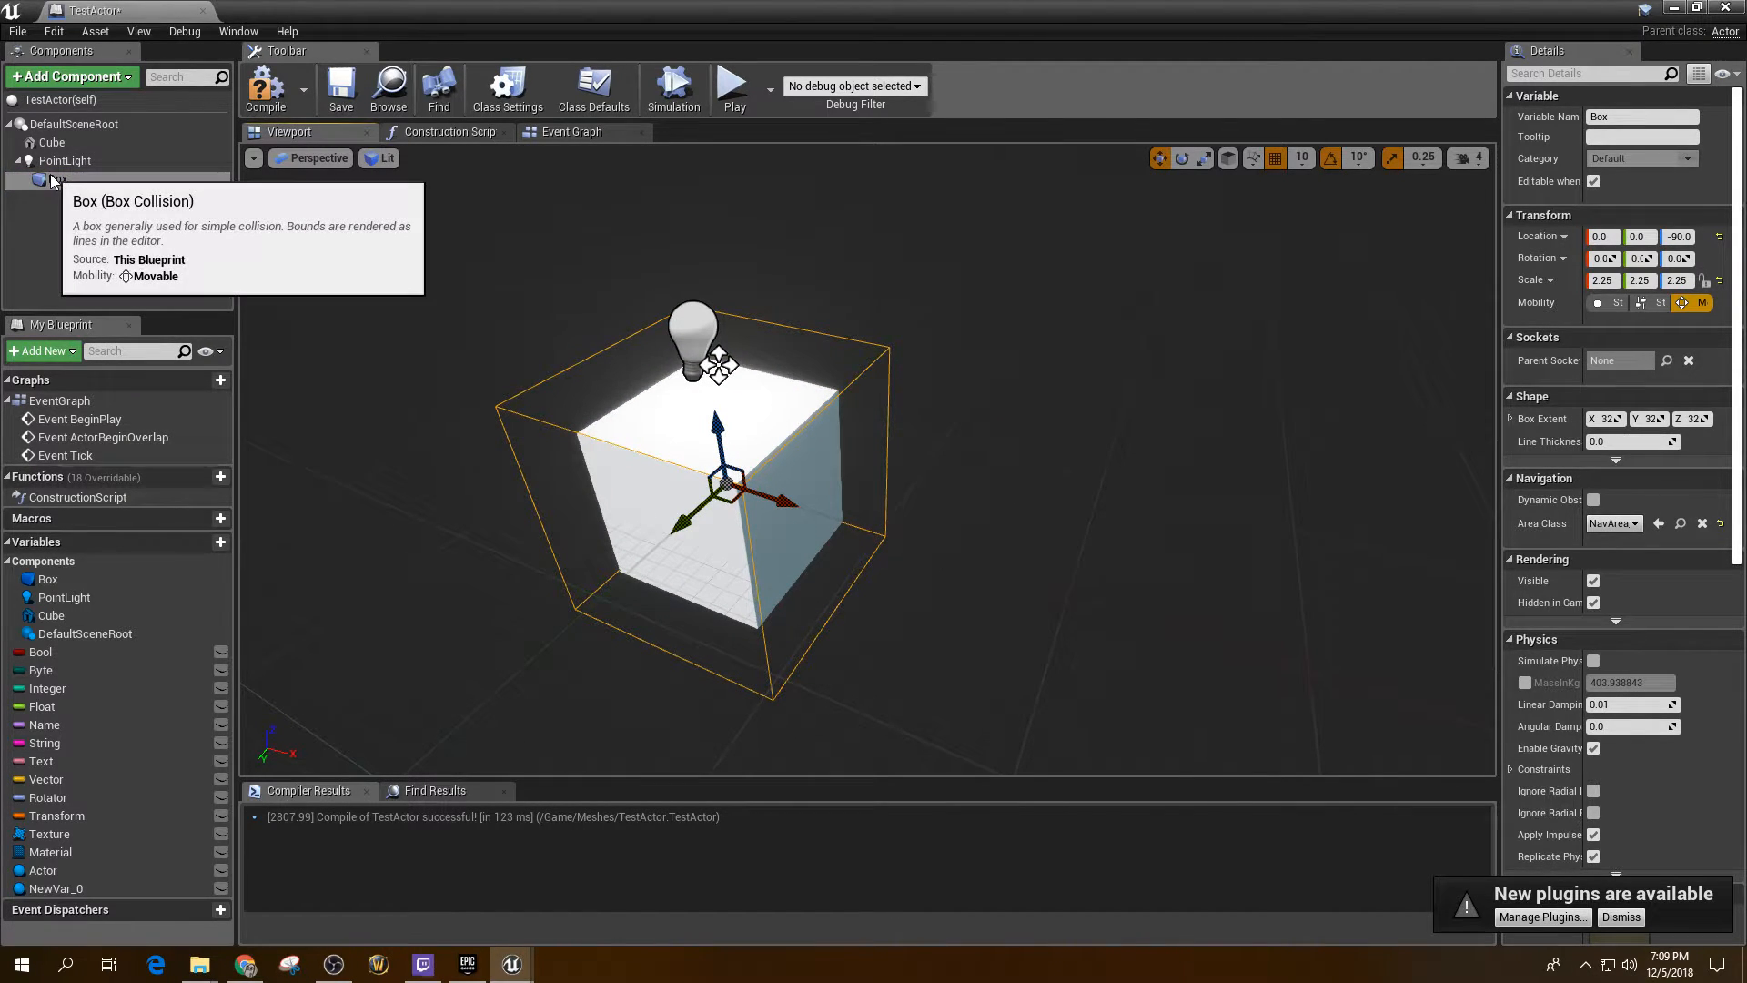
pyautogui.click(266, 88)
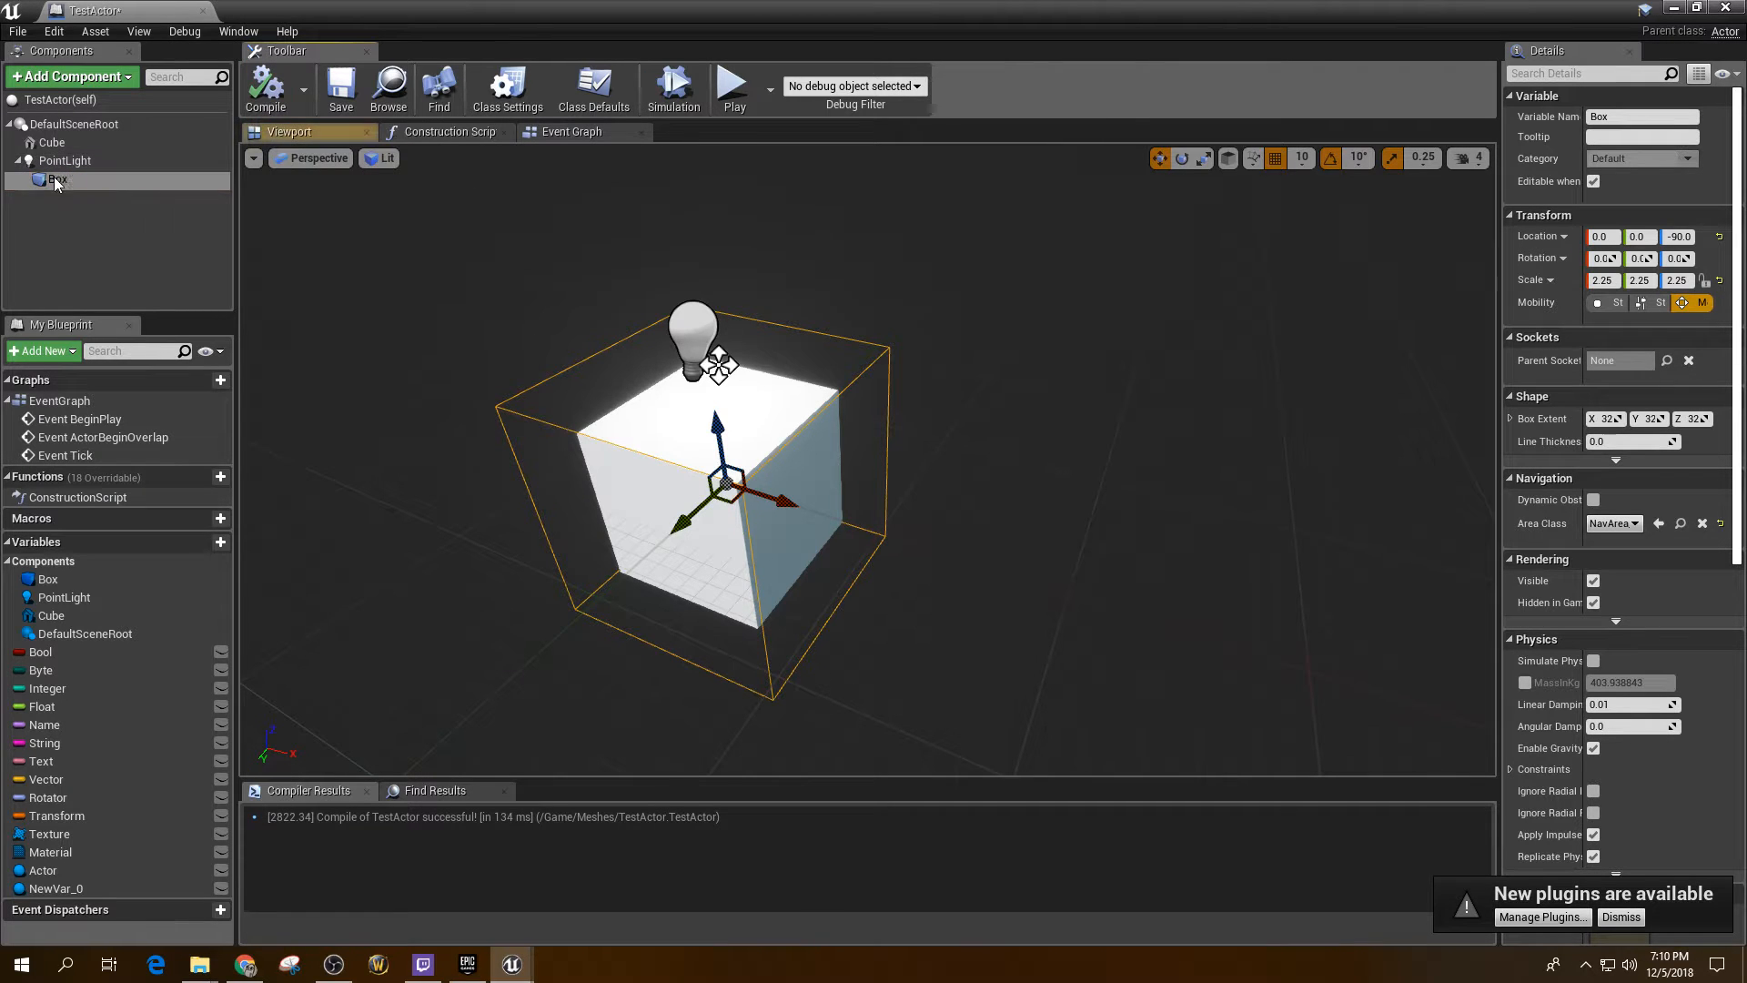
# Reparent the collision box from the point light to DefaultSceneRoot and from there to the cube.
pyautogui.moveTo(60, 185); pyautogui.dragTo(64, 139)
pyautogui.click(86, 160)
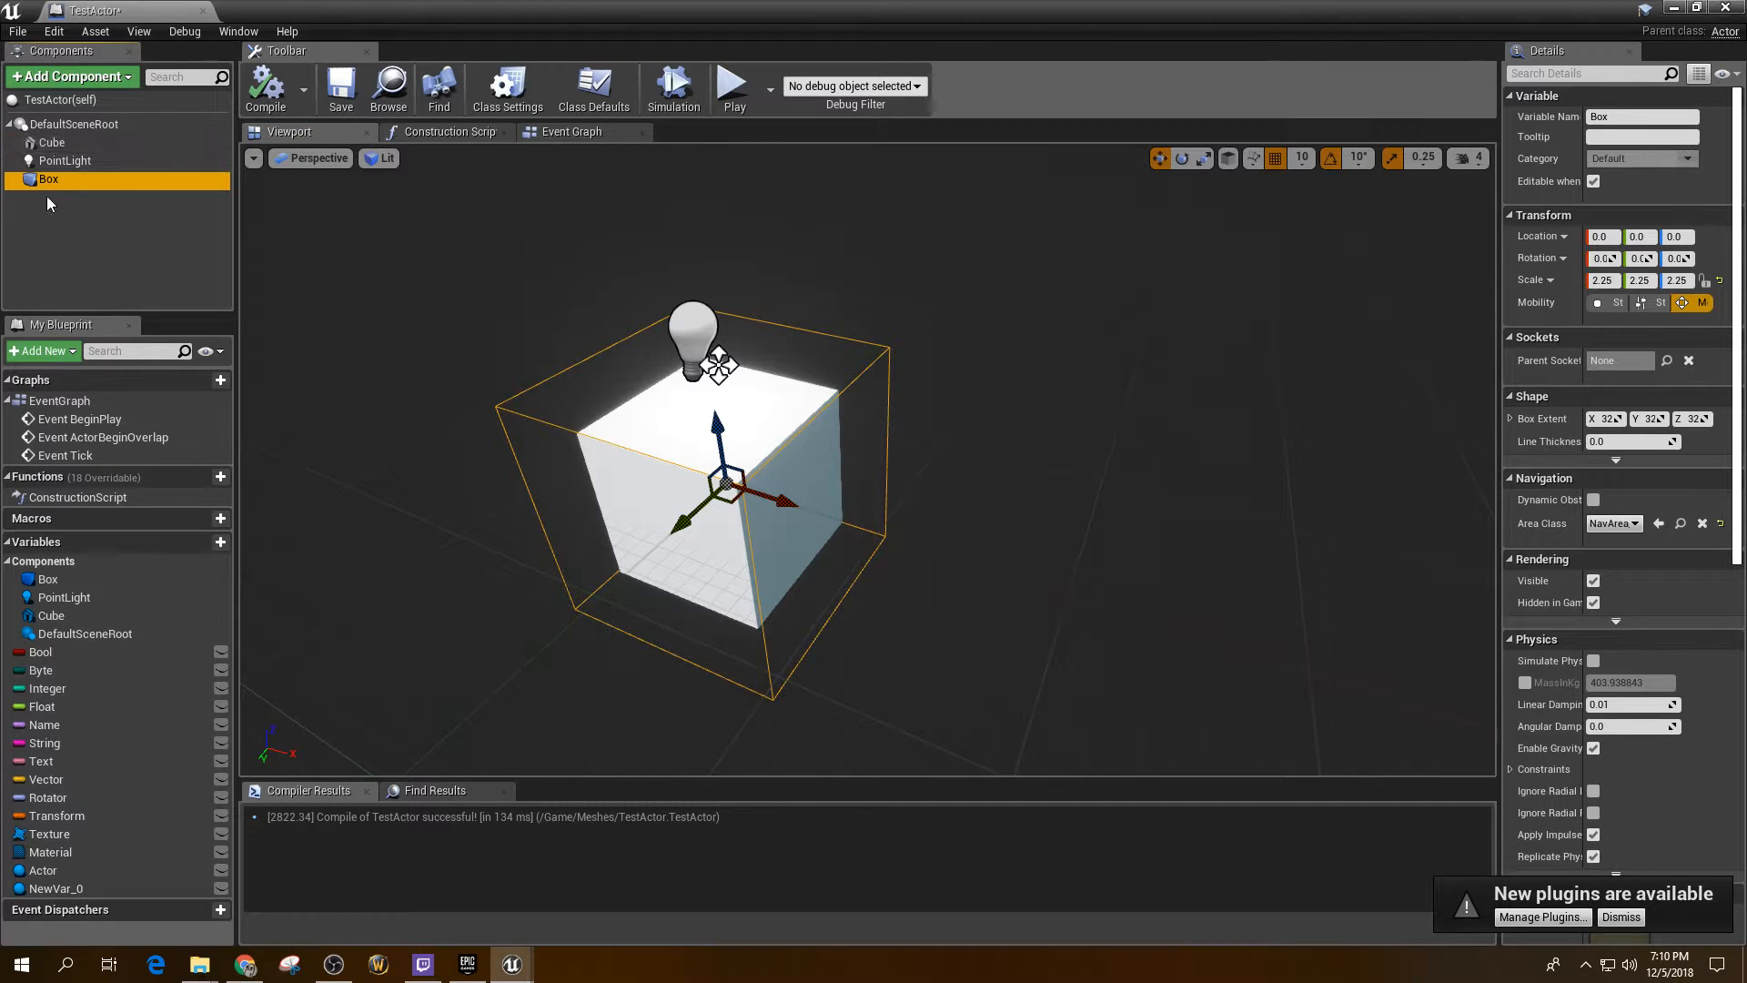
pyautogui.moveTo(50, 180); pyautogui.dragTo(57, 153)
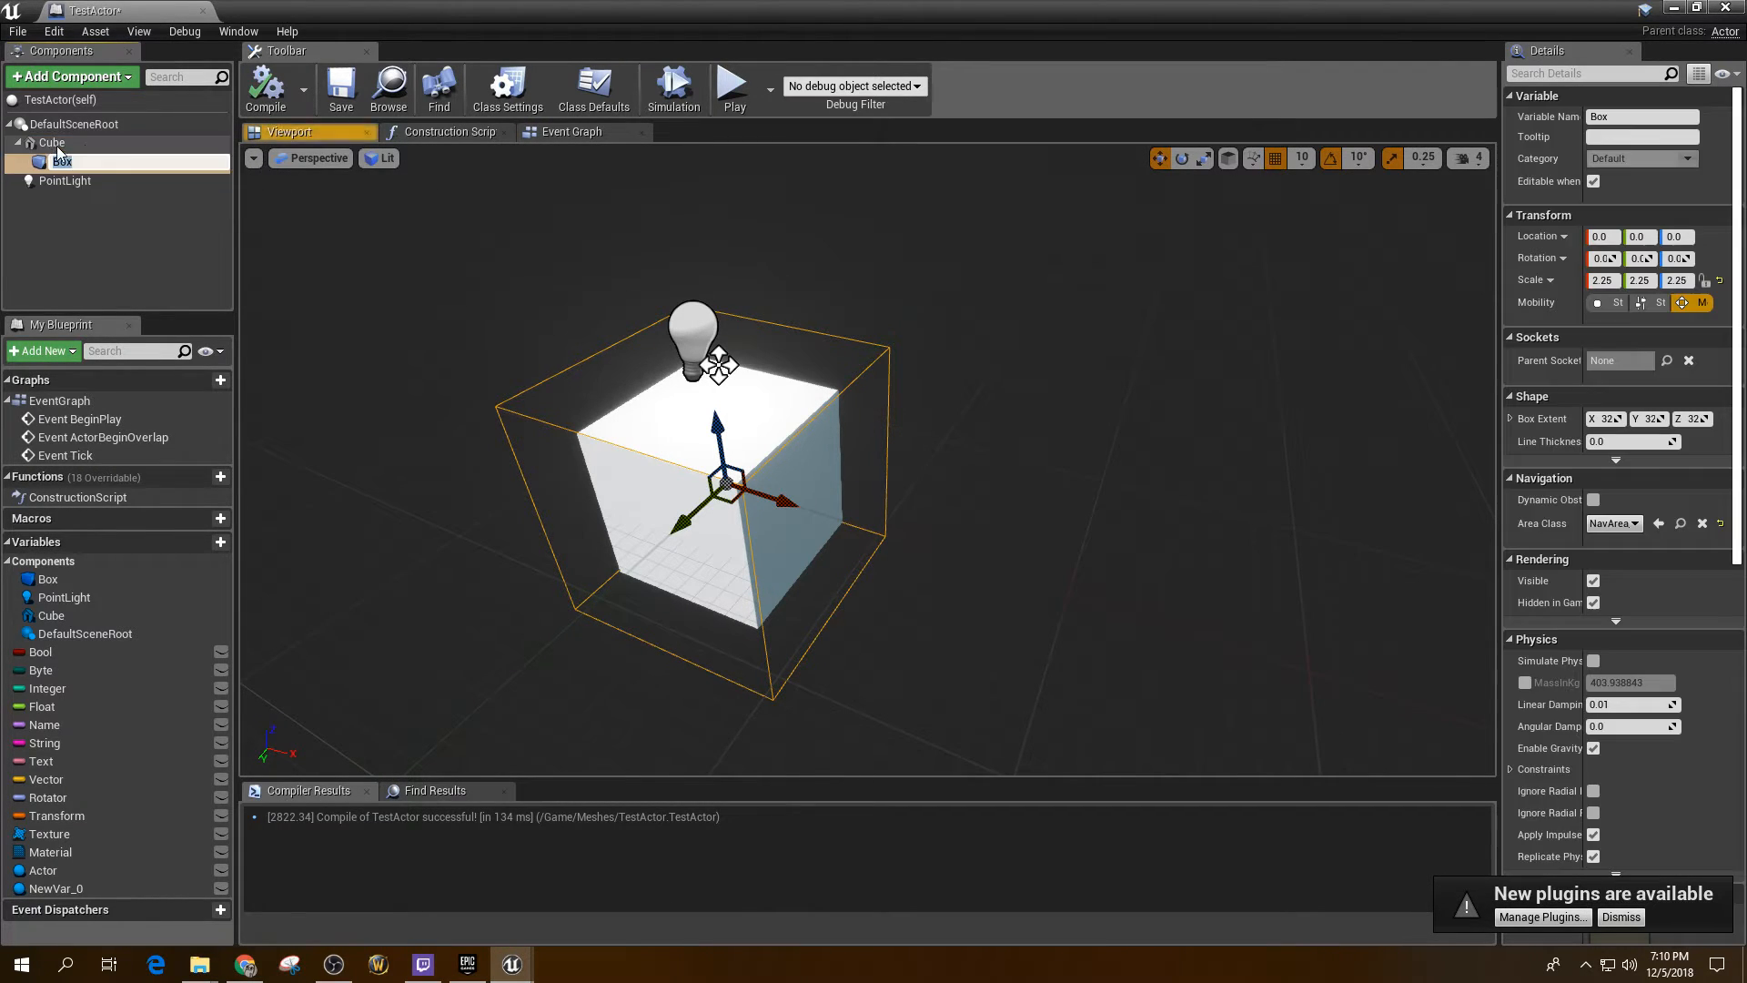
pyautogui.click(934, 380)
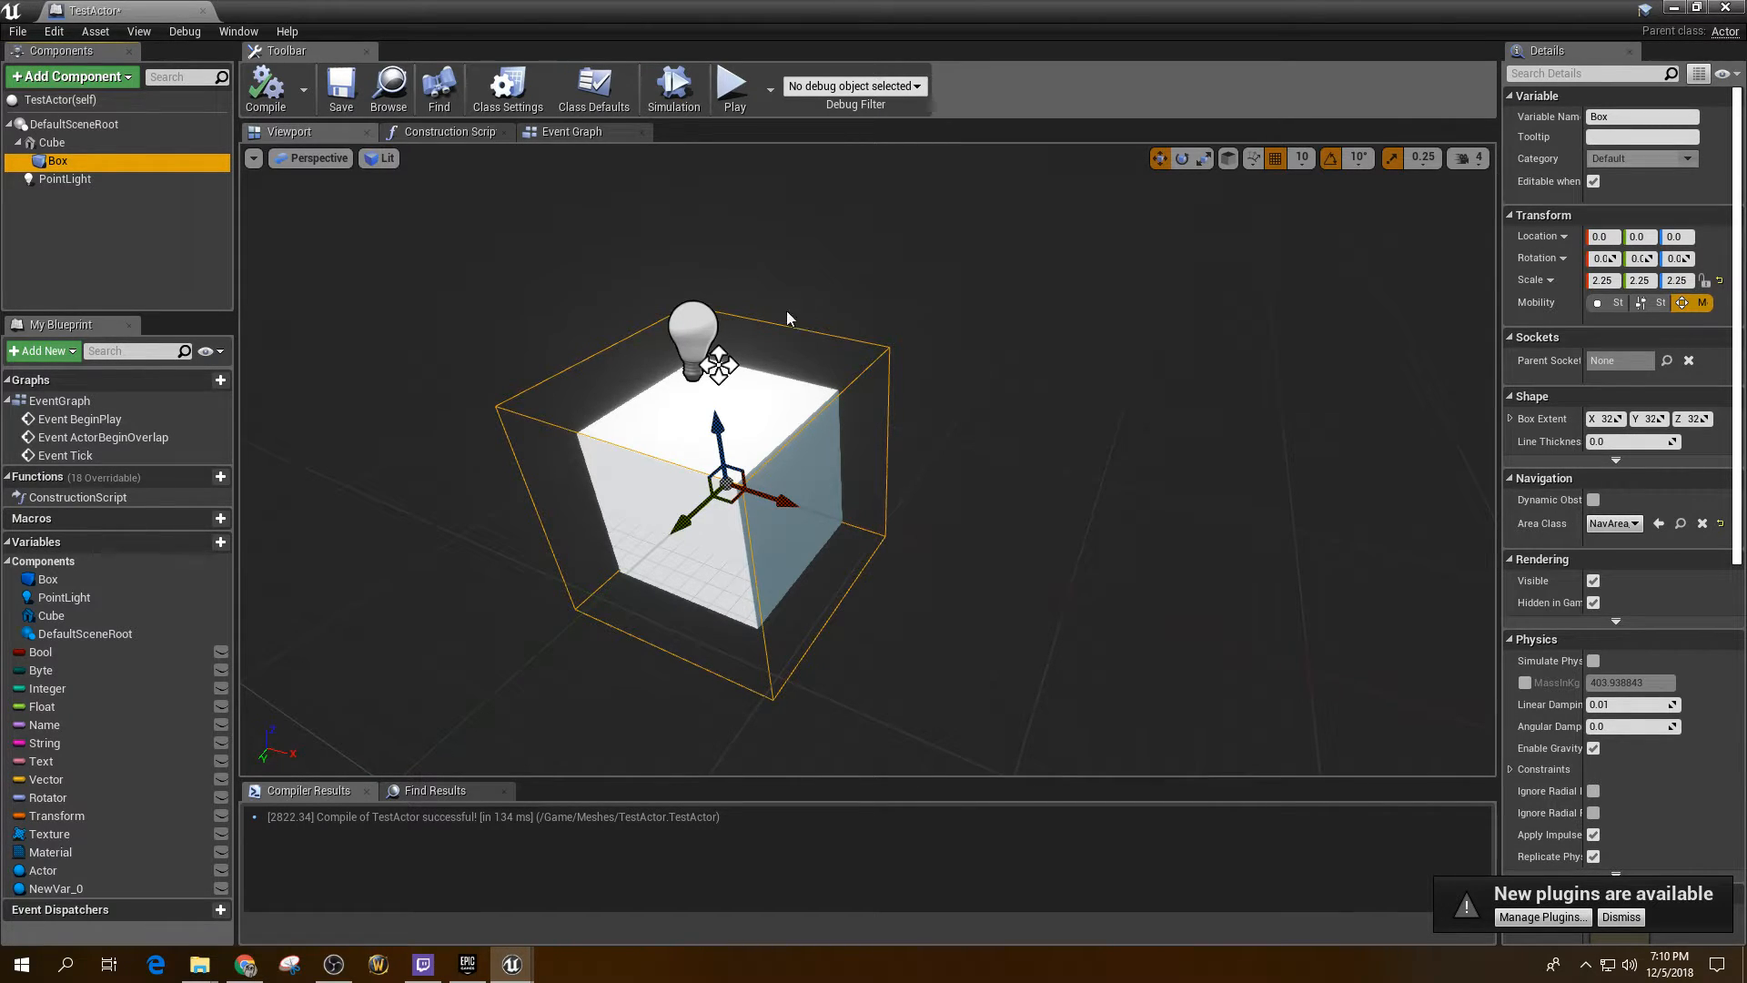
# Browse the available component types, from lights and movement through navigation, physics and rendering to user interface, without adding one.
pyautogui.click(73, 77)
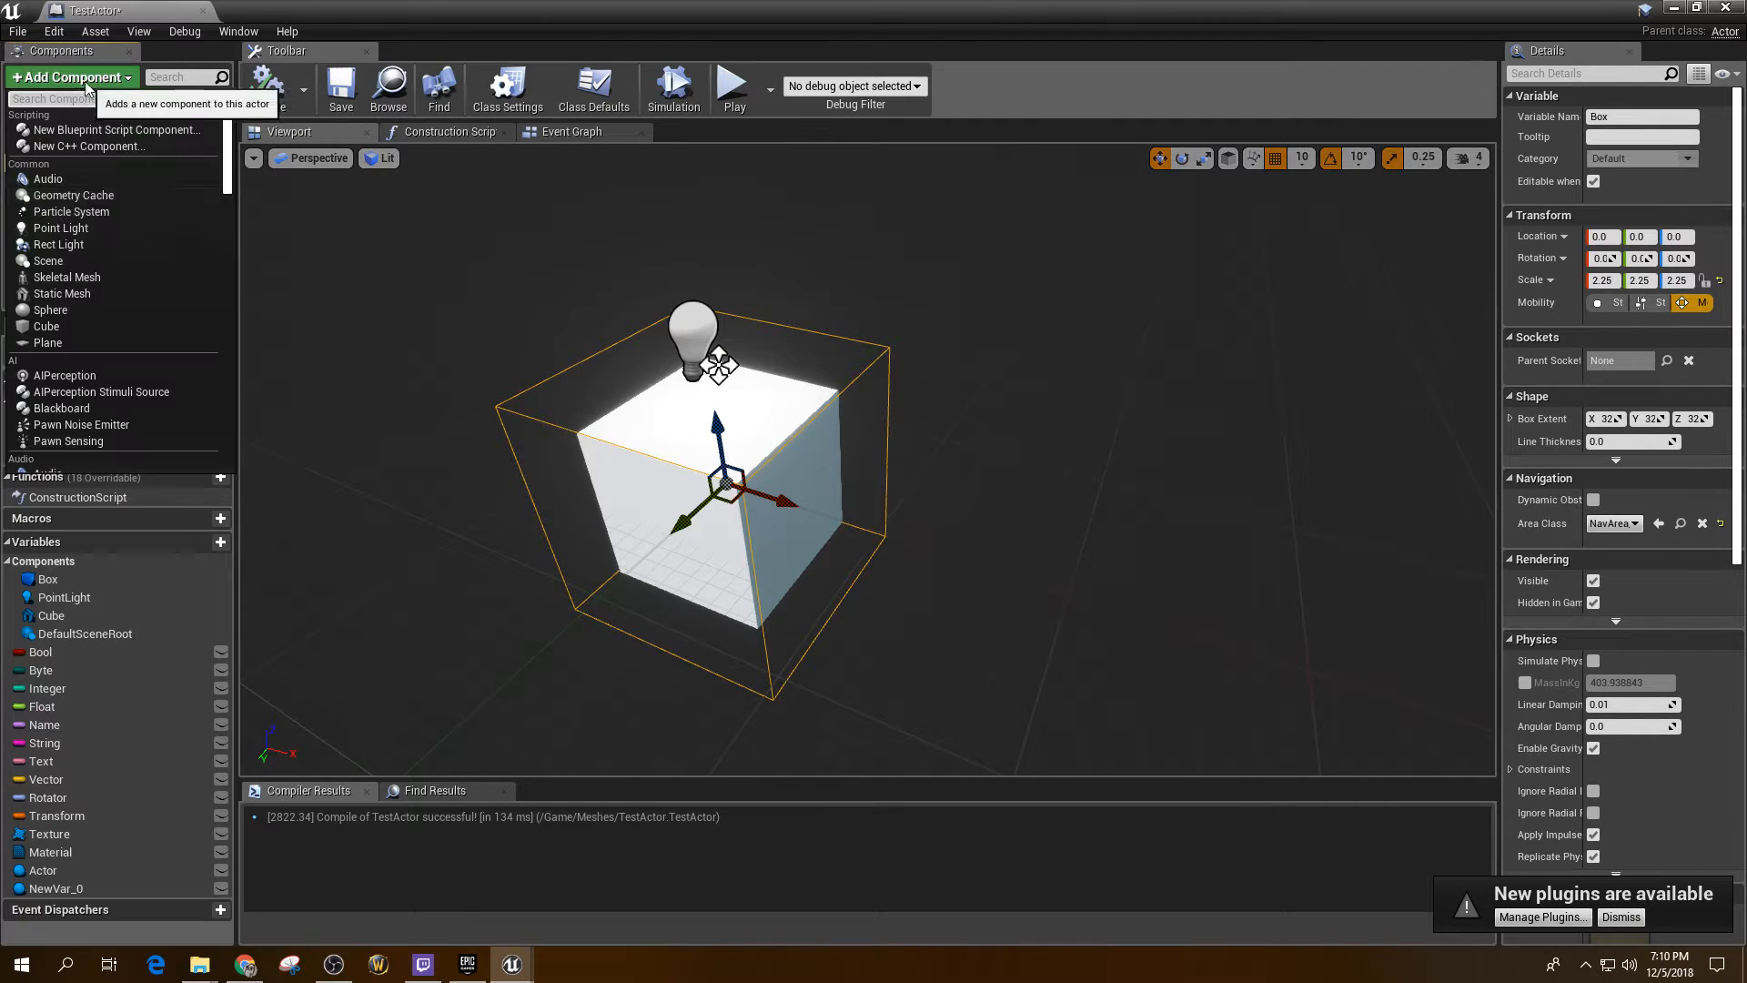
pyautogui.scroll(-5, 122, 253)
pyautogui.scroll(-8, 118, 259)
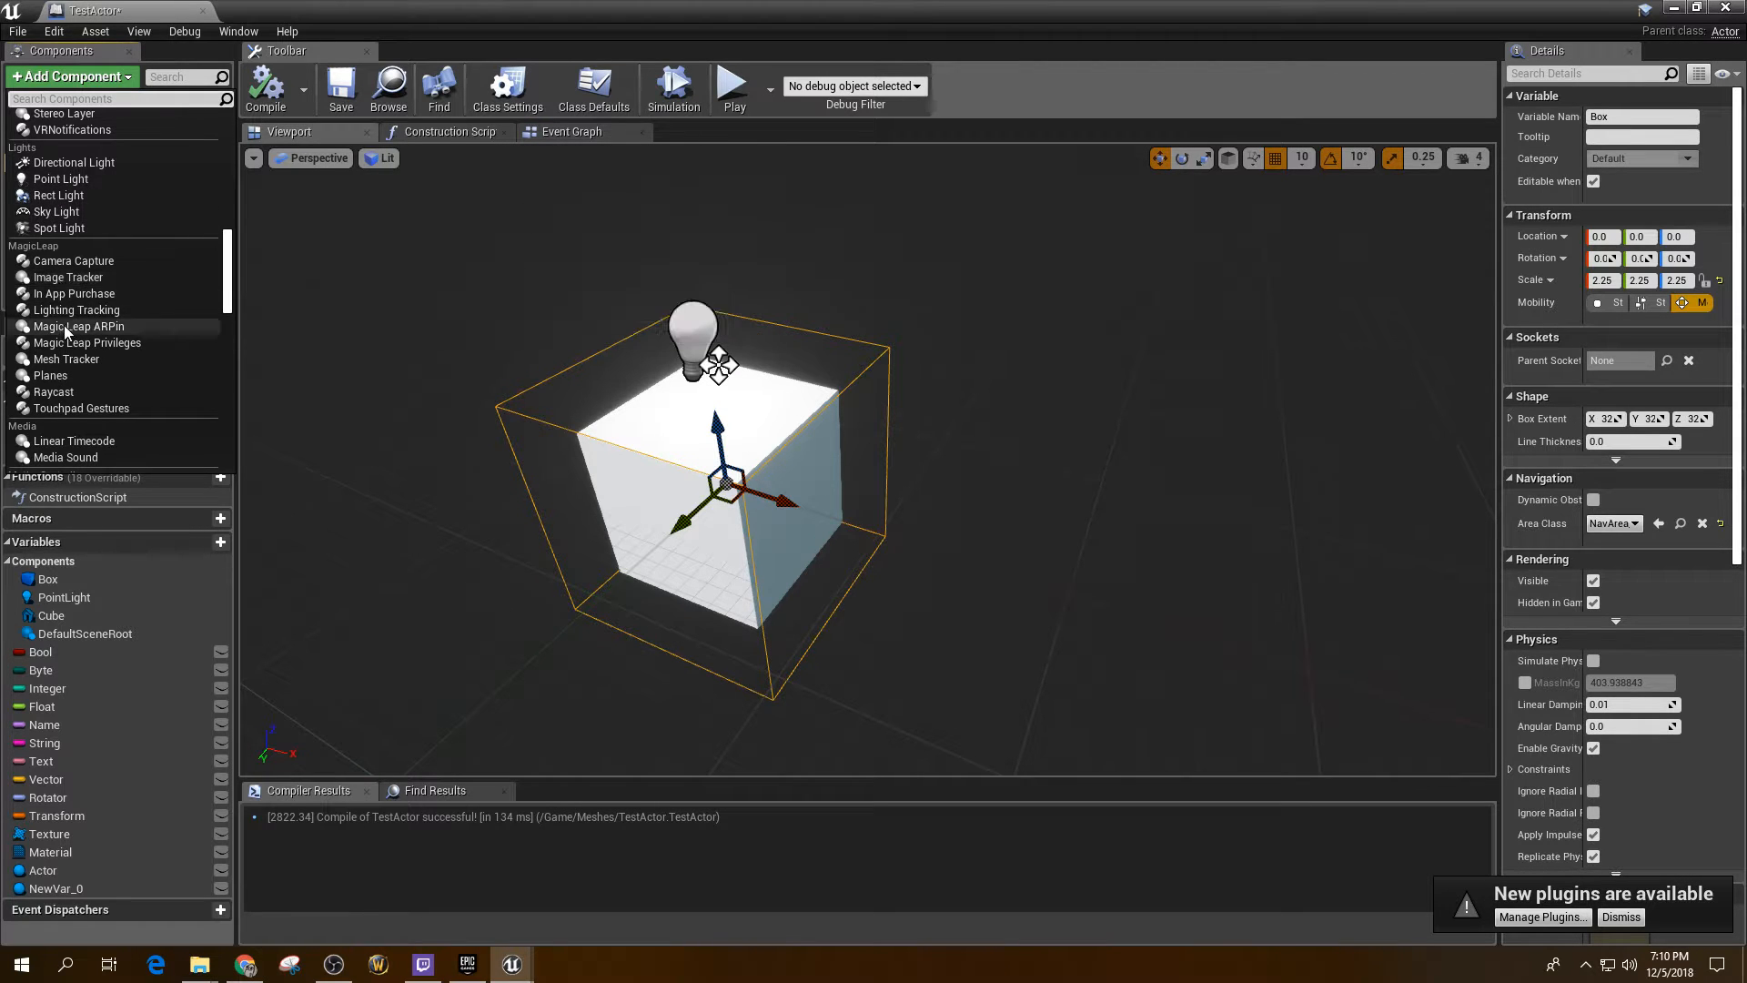
pyautogui.scroll(-3, 63, 319)
pyautogui.scroll(-8, 105, 323)
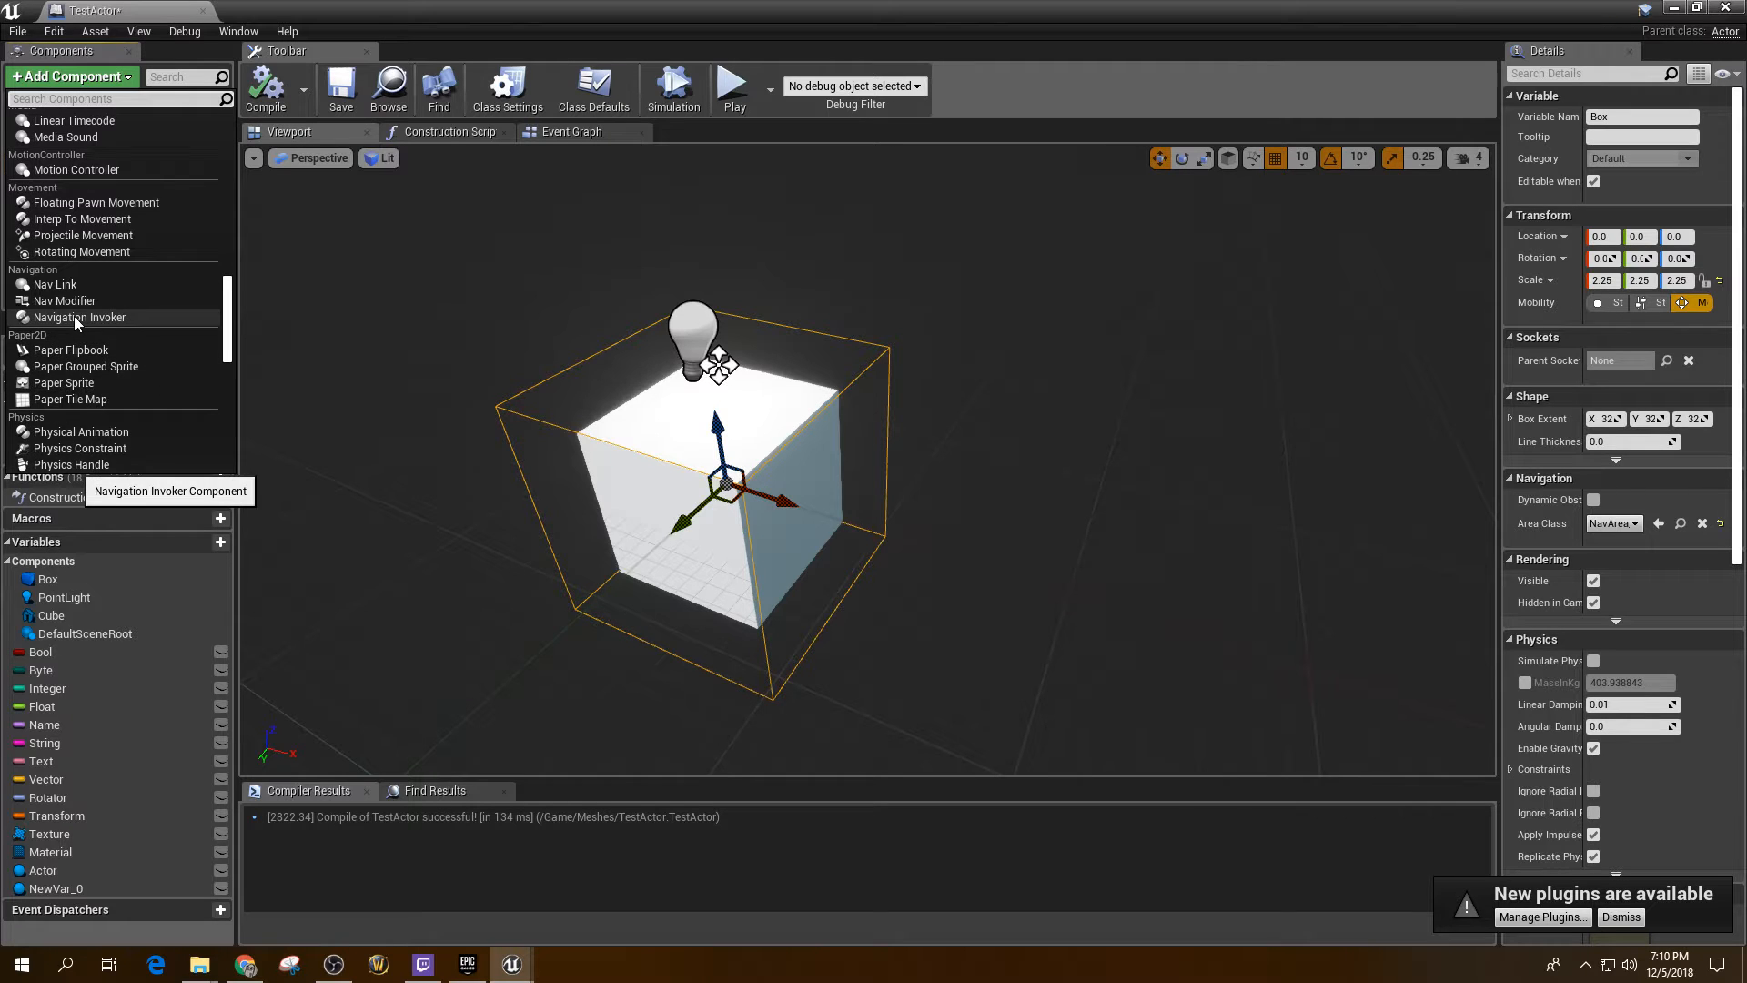
pyautogui.scroll(-2, 74, 315)
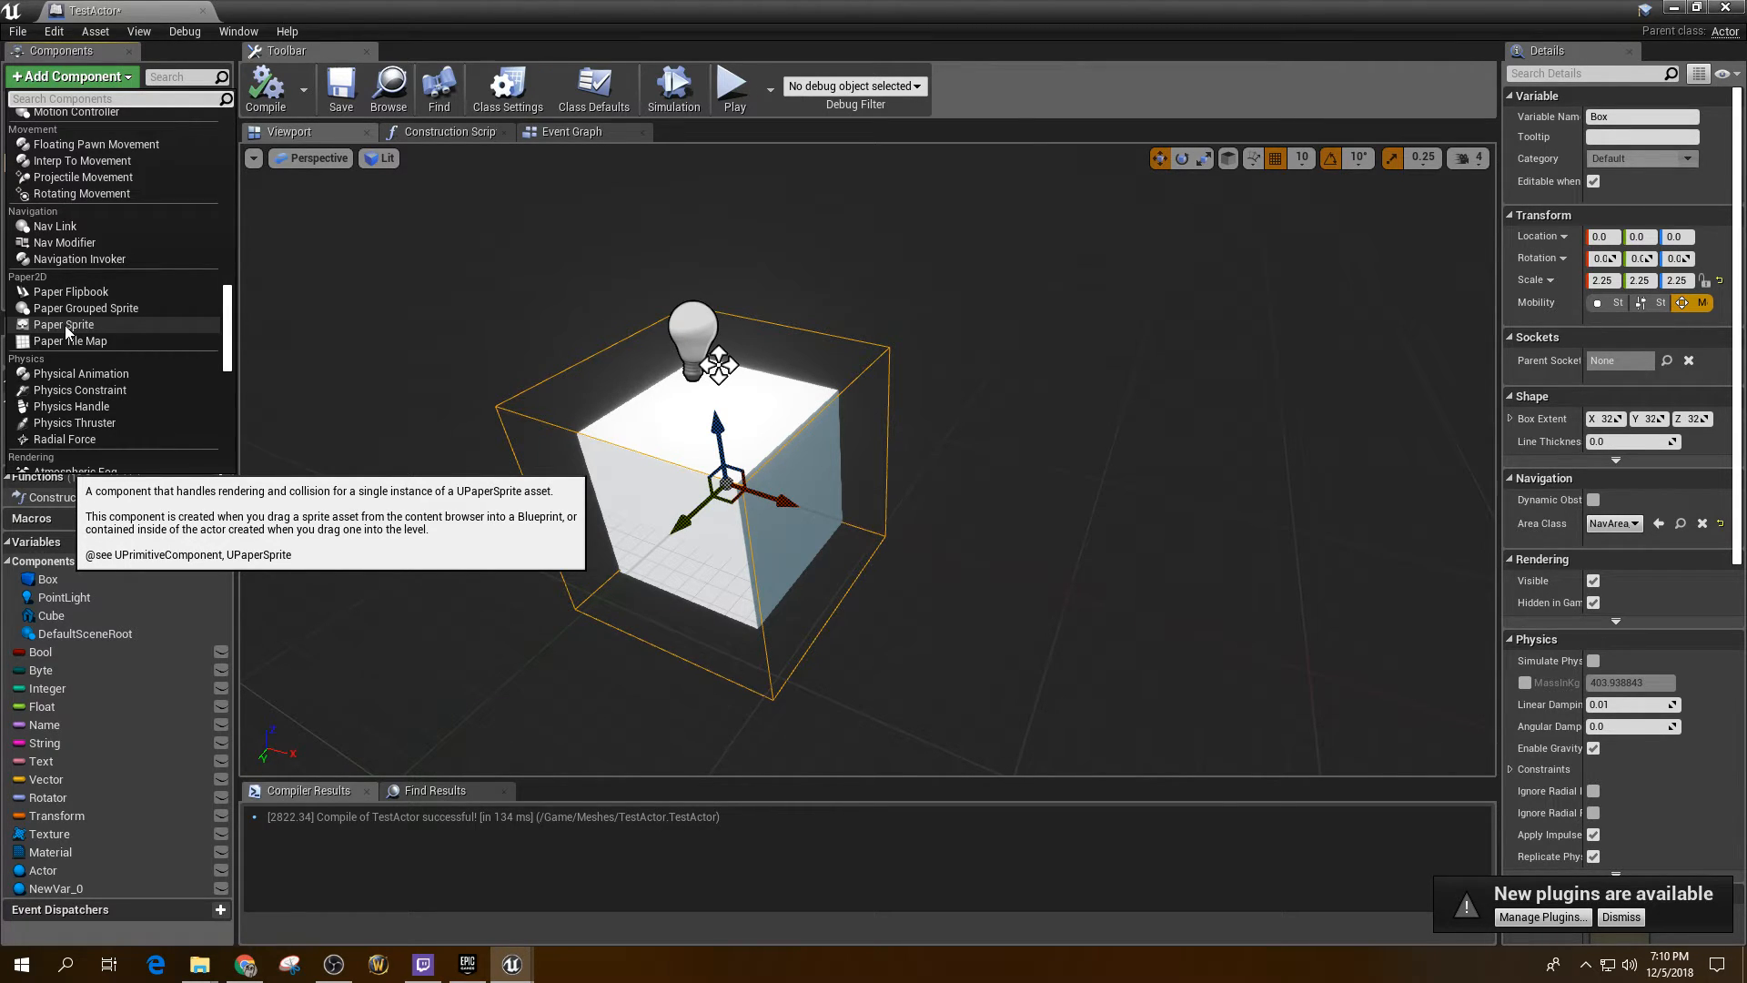
pyautogui.scroll(-4, 65, 318)
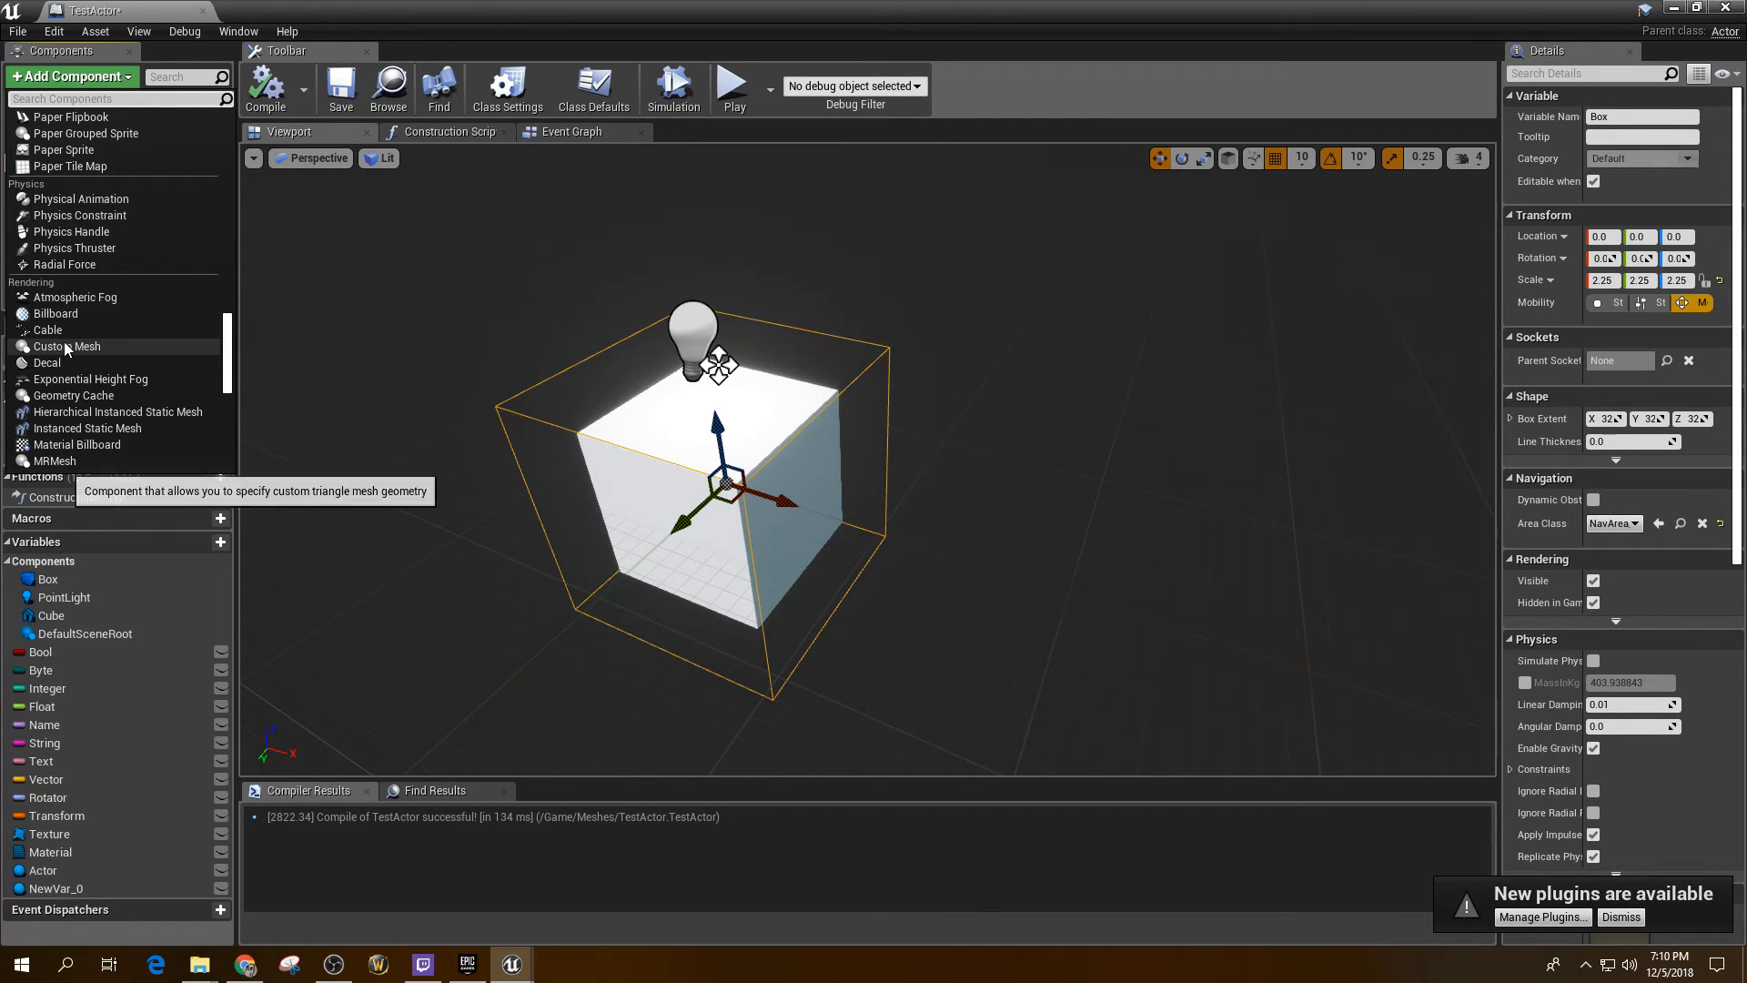
pyautogui.scroll(-5, 81, 368)
pyautogui.scroll(-5, 88, 364)
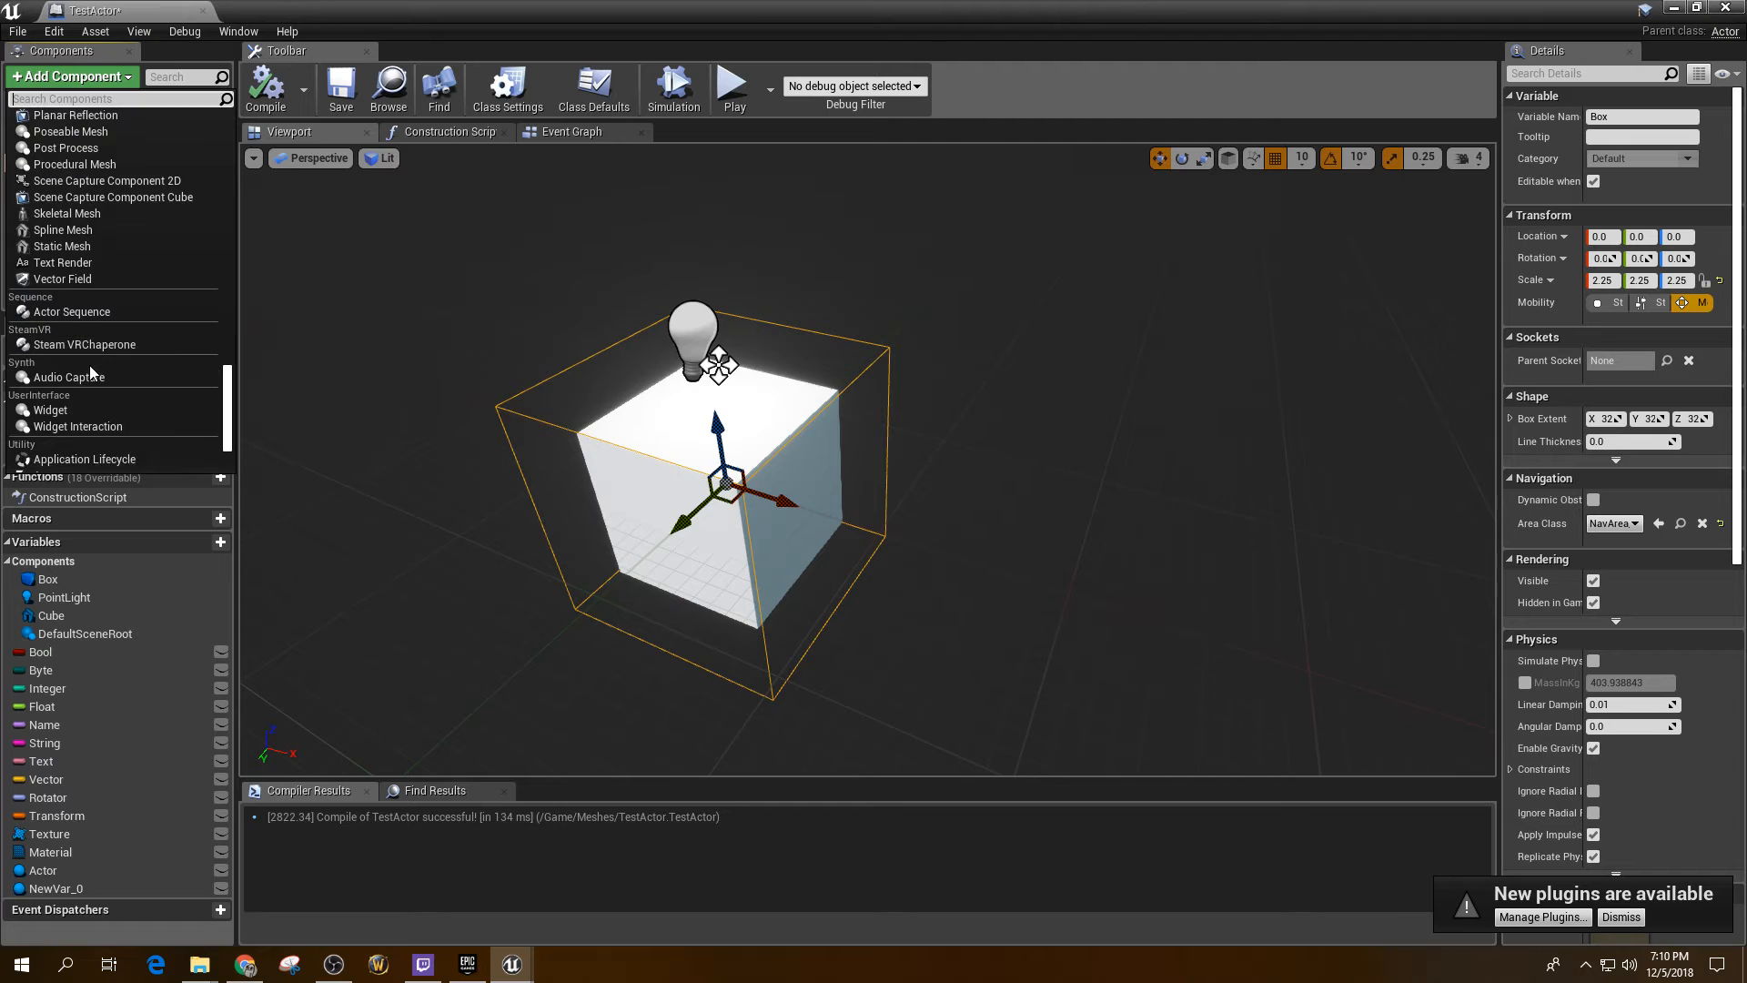
pyautogui.scroll(6, 94, 370)
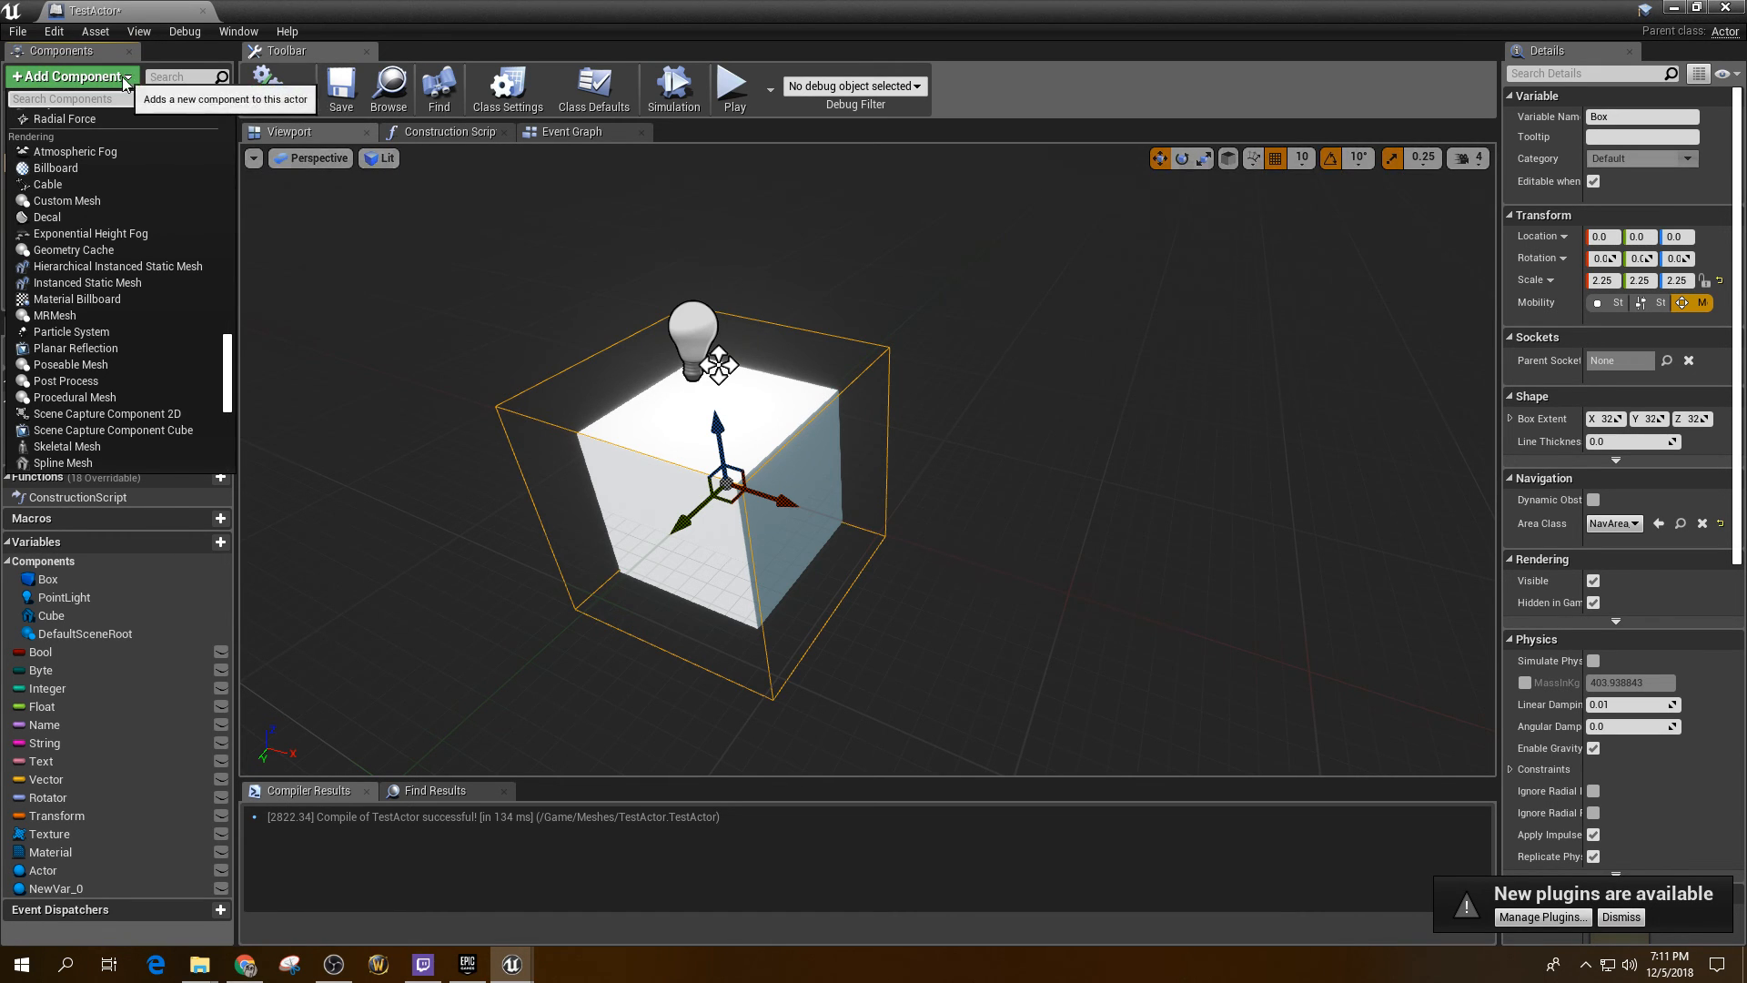
pyautogui.click(544, 355)
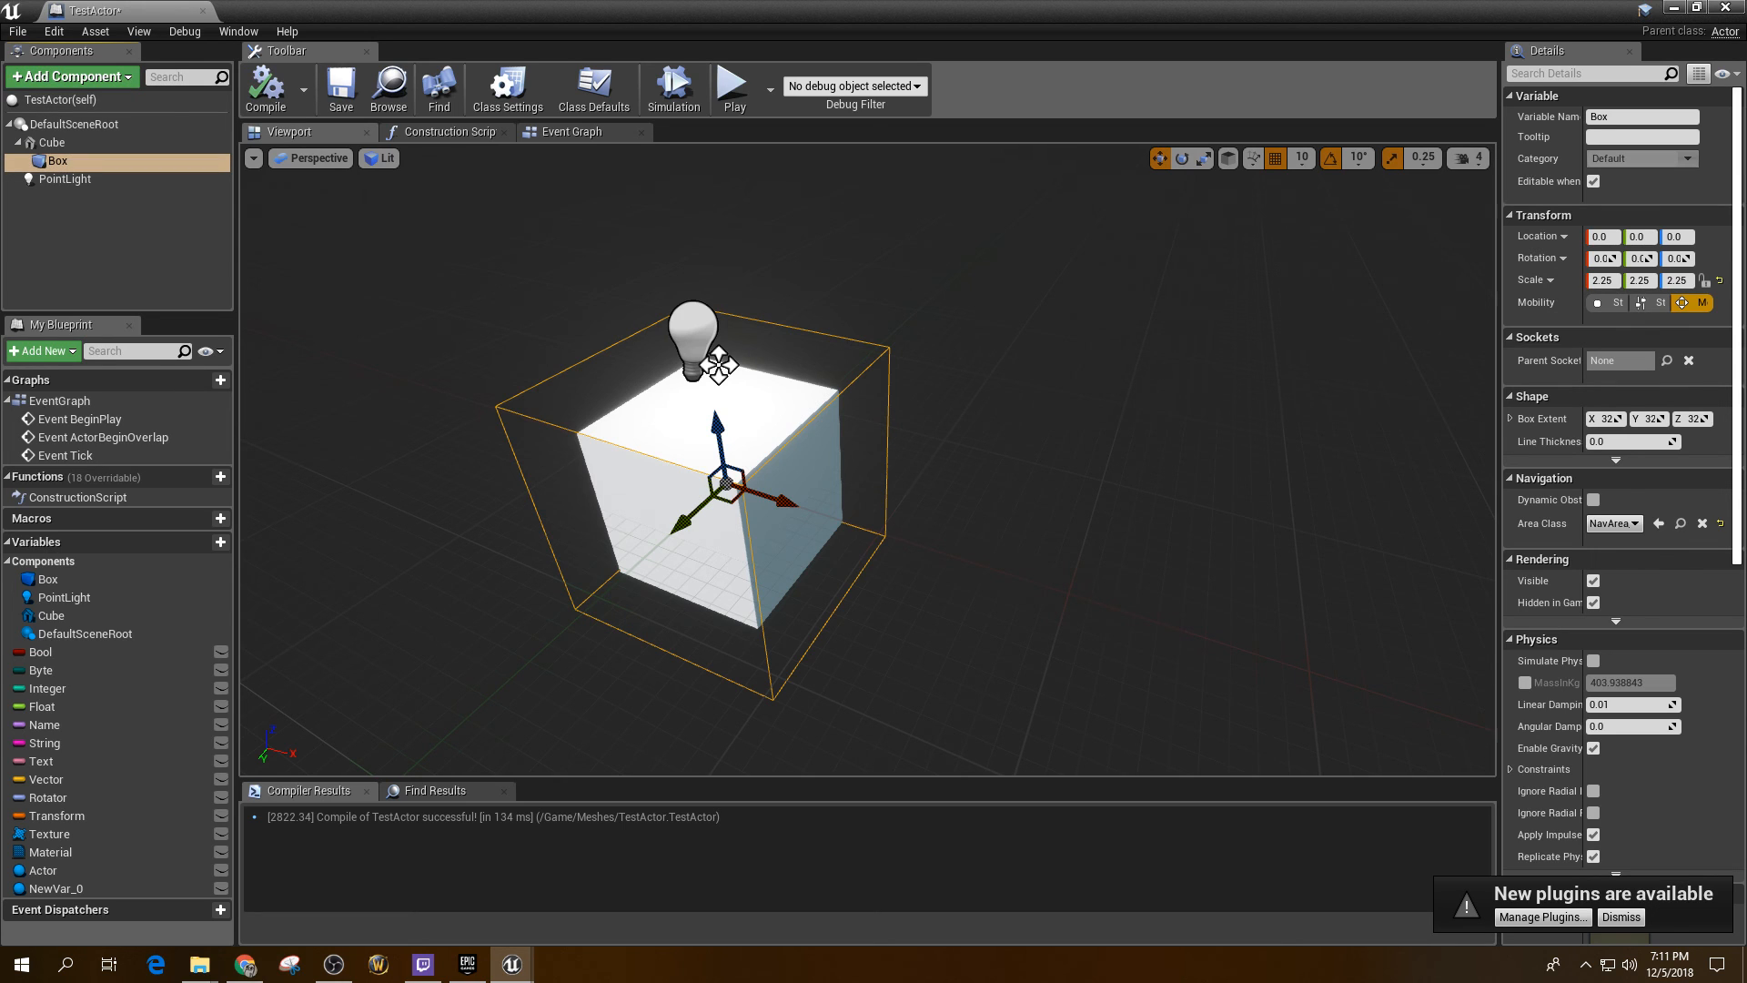